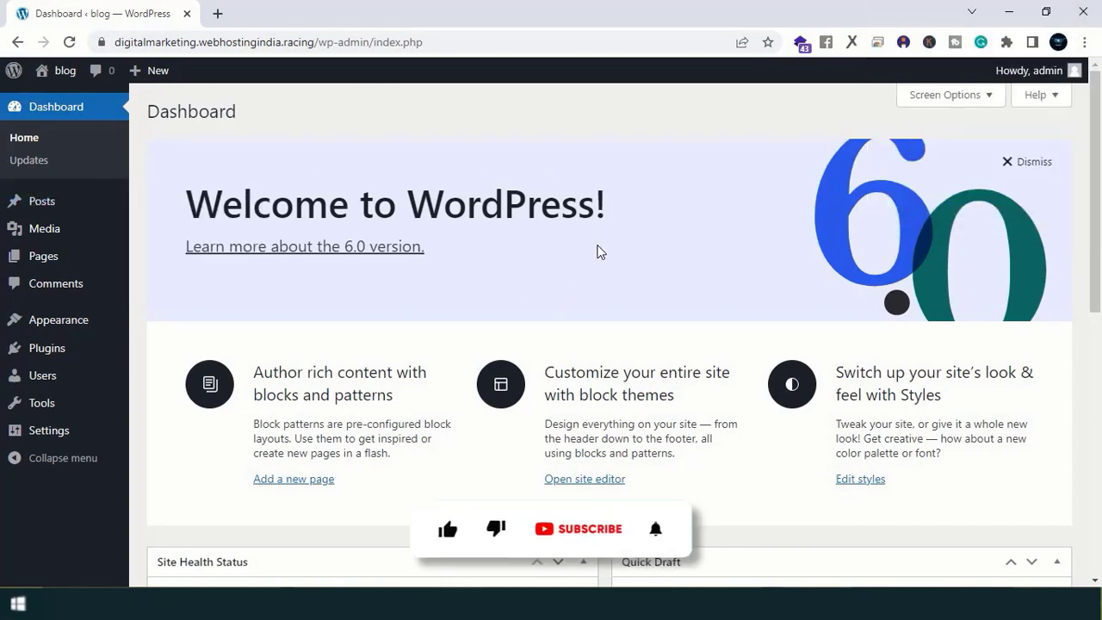
Step: Open the blog's public site in a new browser tab and view its current front page
mouse_move(53, 72)
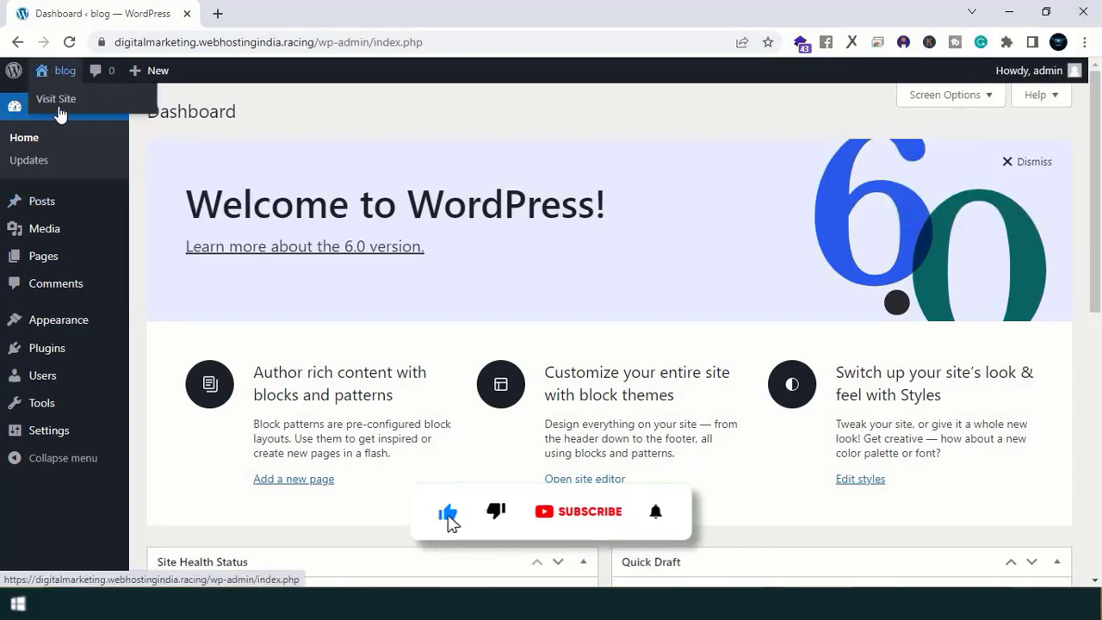
right_click(59, 103)
left_click(87, 111)
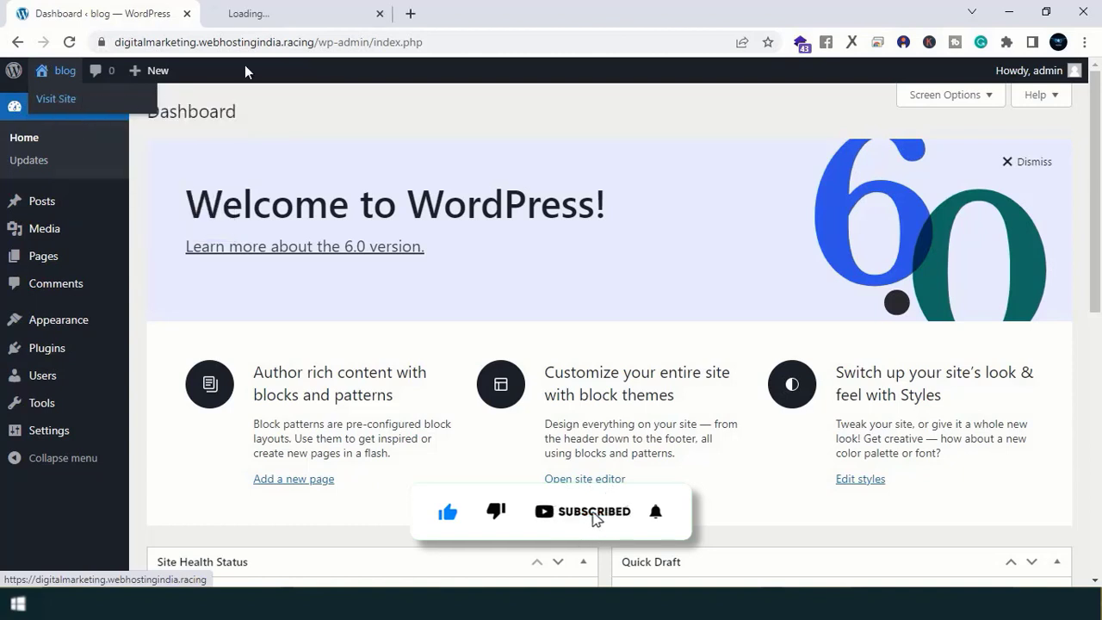
left_click(284, 13)
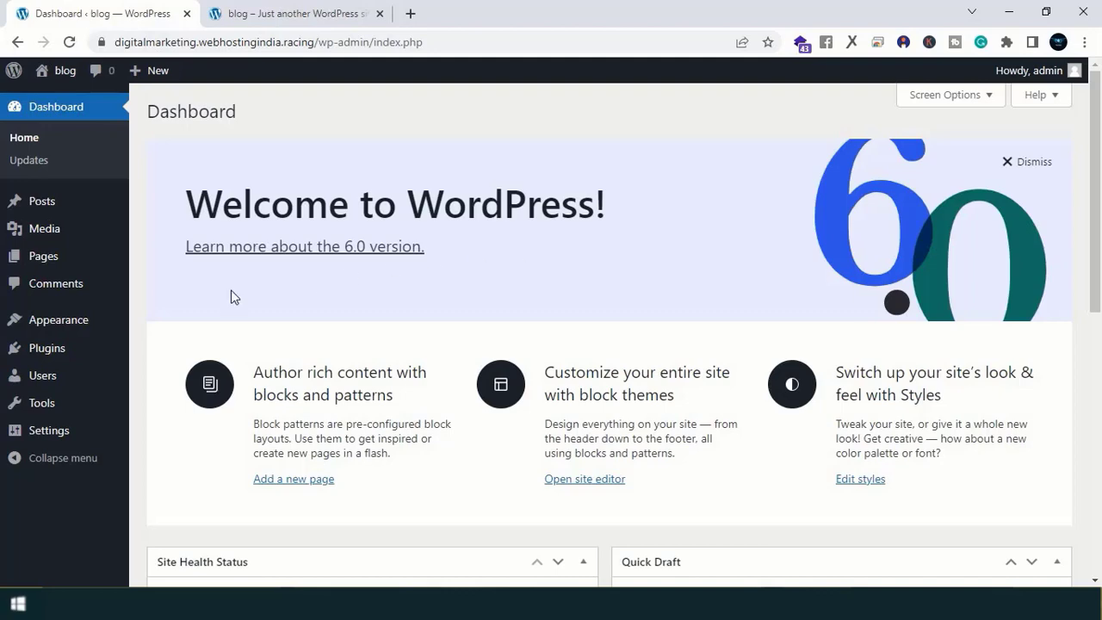
Step: Search the plugin directory for astra and install the Starter Templates and Astra Widgets plugins
mouse_move(59, 348)
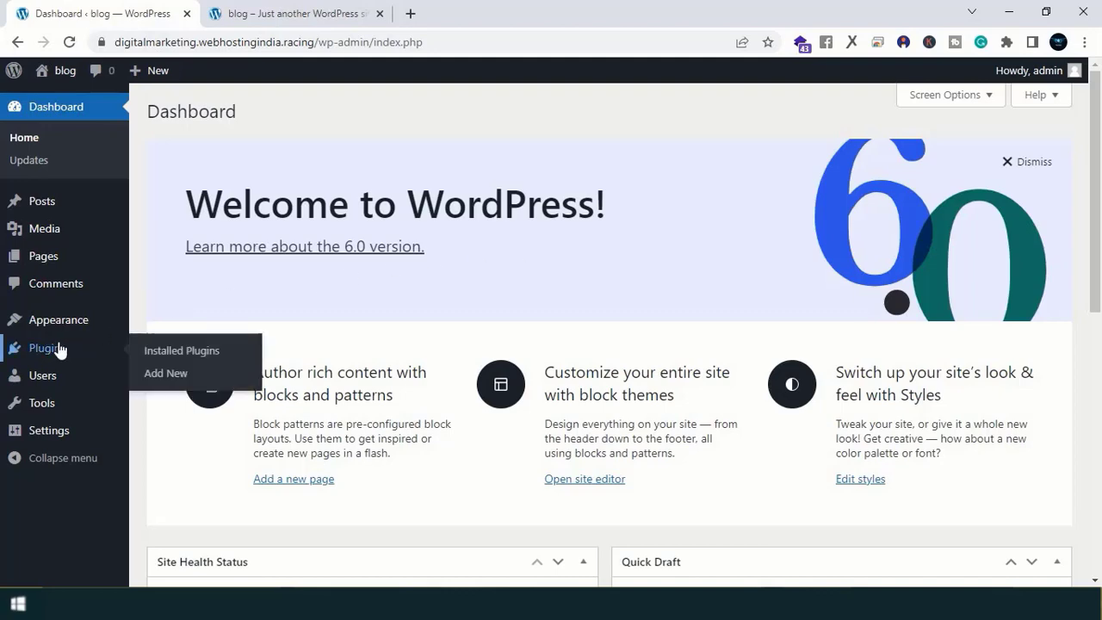
left_click(169, 375)
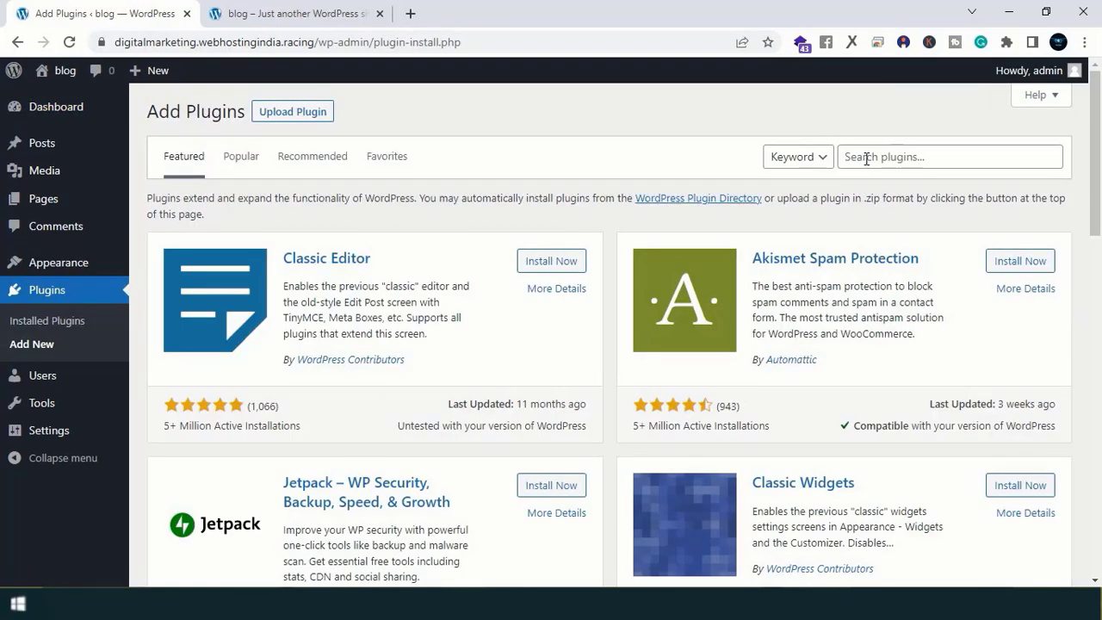
left_click(866, 158)
type("astra")
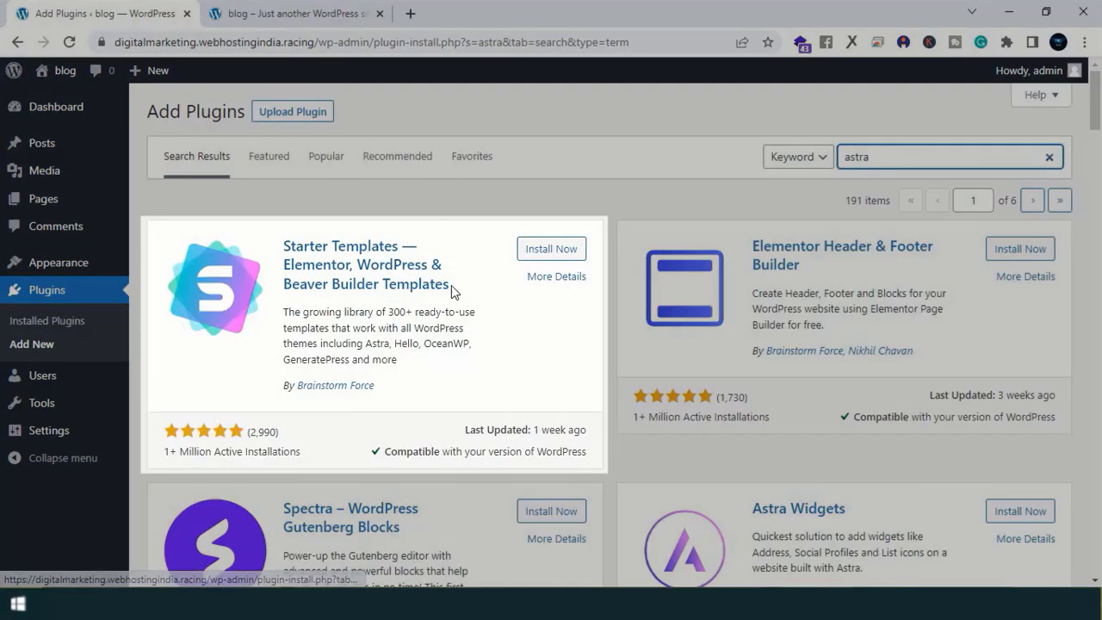
left_click(549, 249)
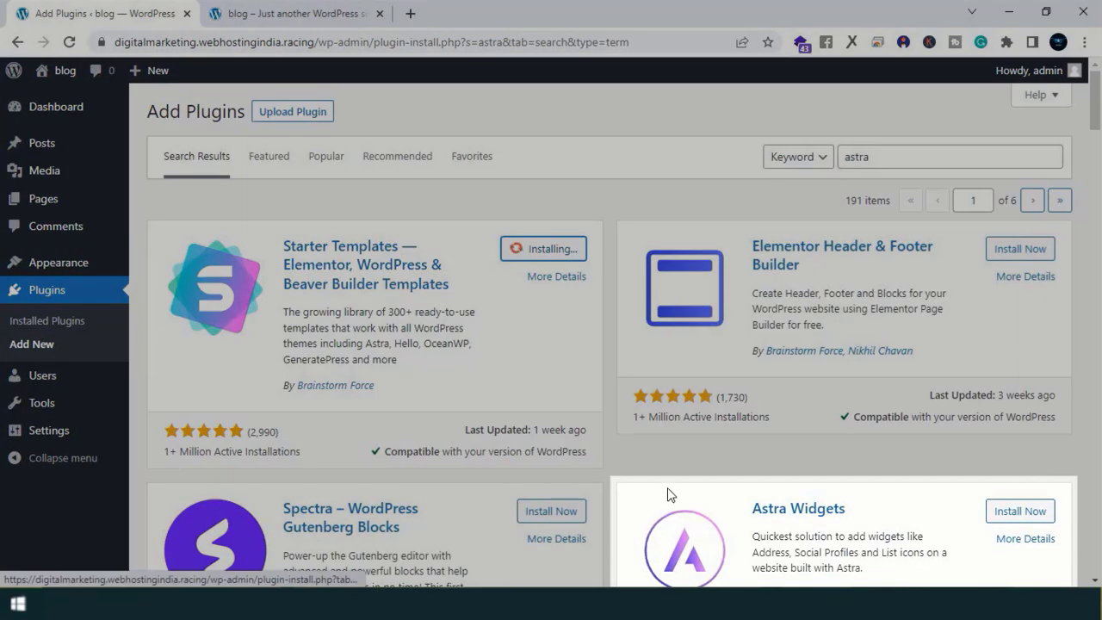
left_click(992, 512)
Step: Search the plugin directory for wpforms lite and install Contact Form by WPForms
left_click(863, 158)
key("ctrl+a")
key("BackSpace")
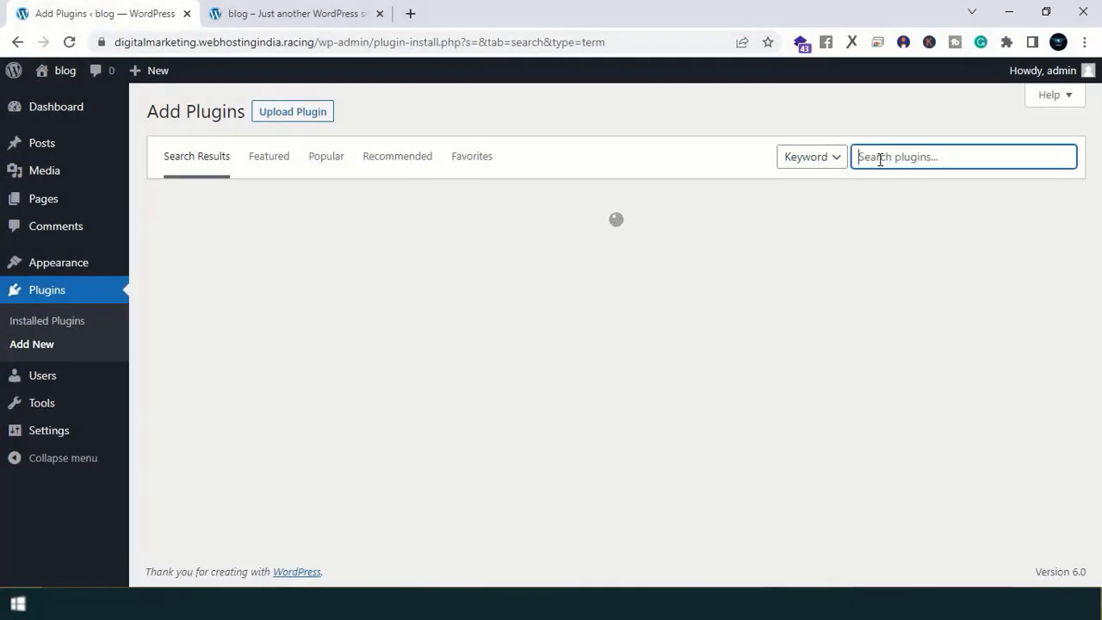
type("wpforms lite")
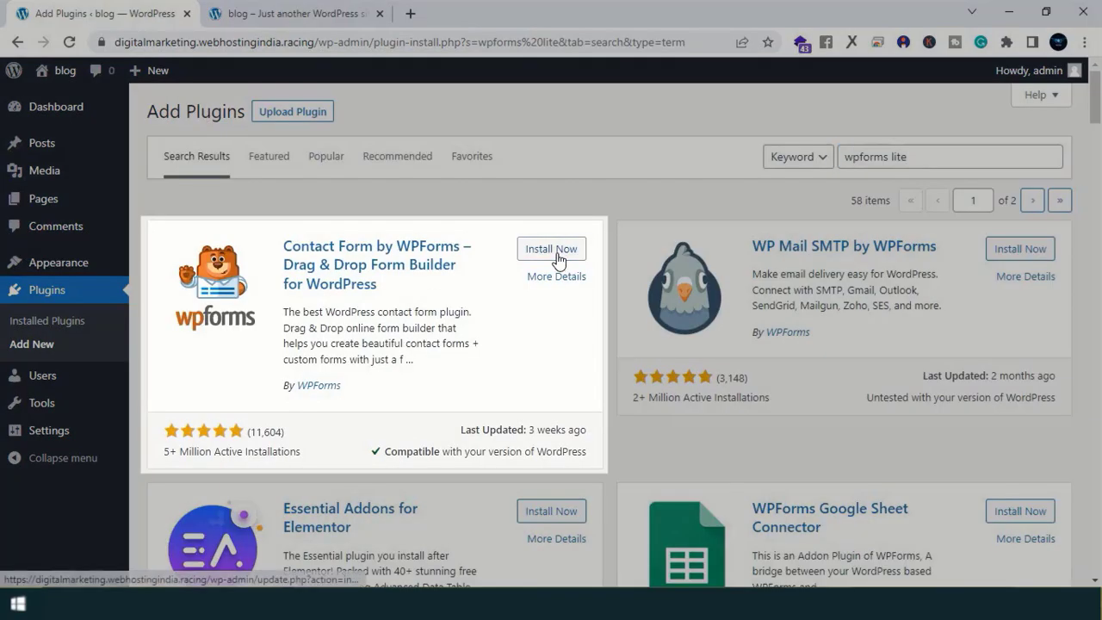
left_click(557, 251)
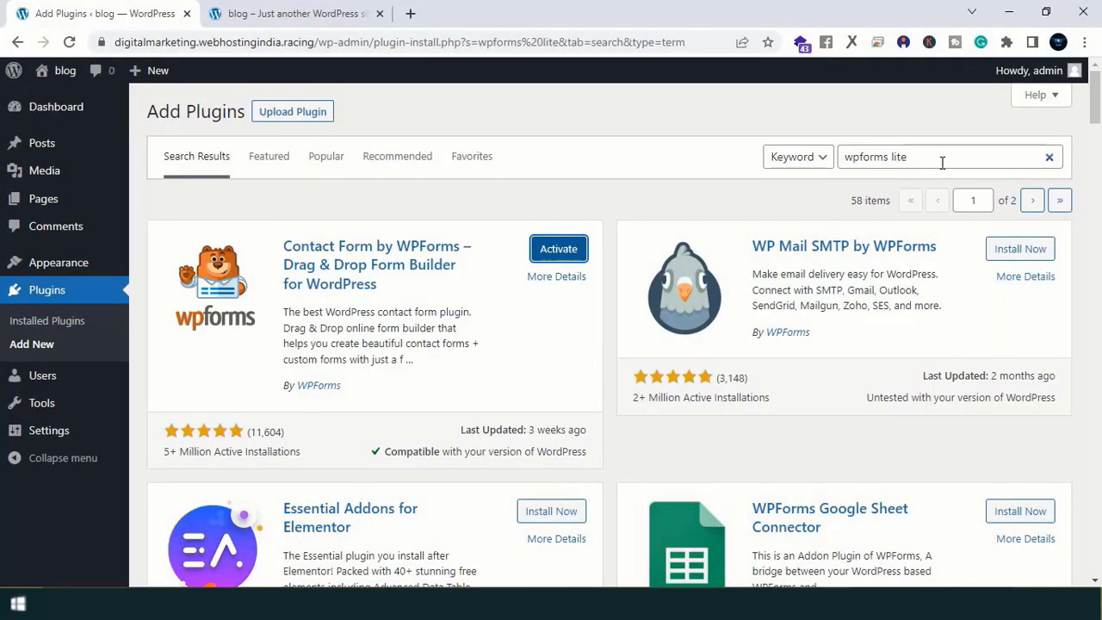
Step: Search the plugin directory for elementor and install Elementor Website Builder
left_click_drag(939, 162, 785, 168)
type("ele")
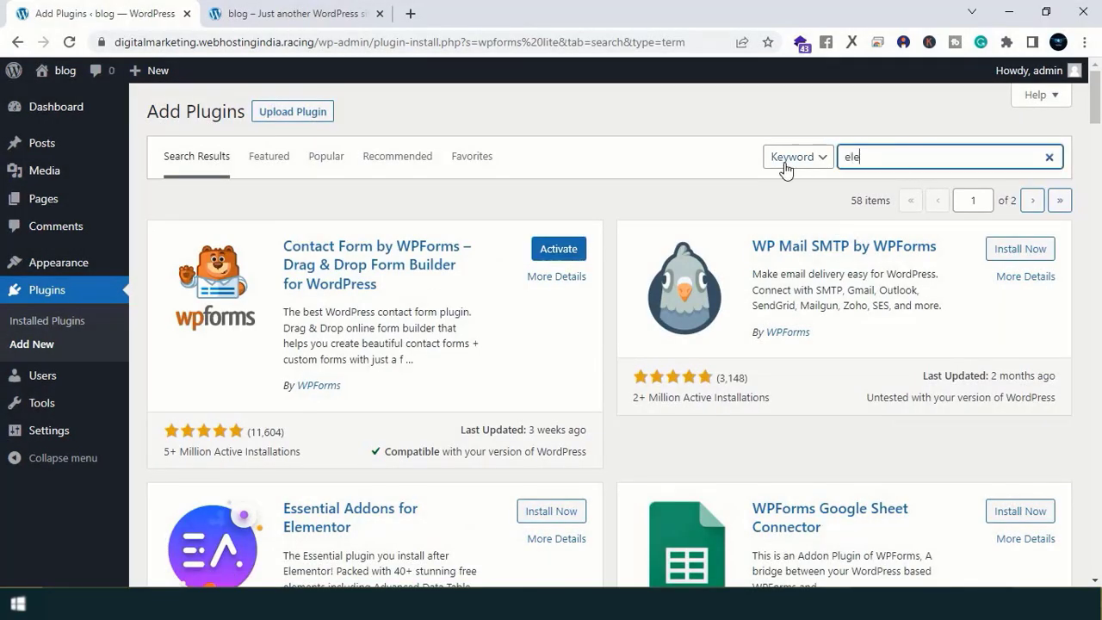
type("mentor")
left_click(544, 249)
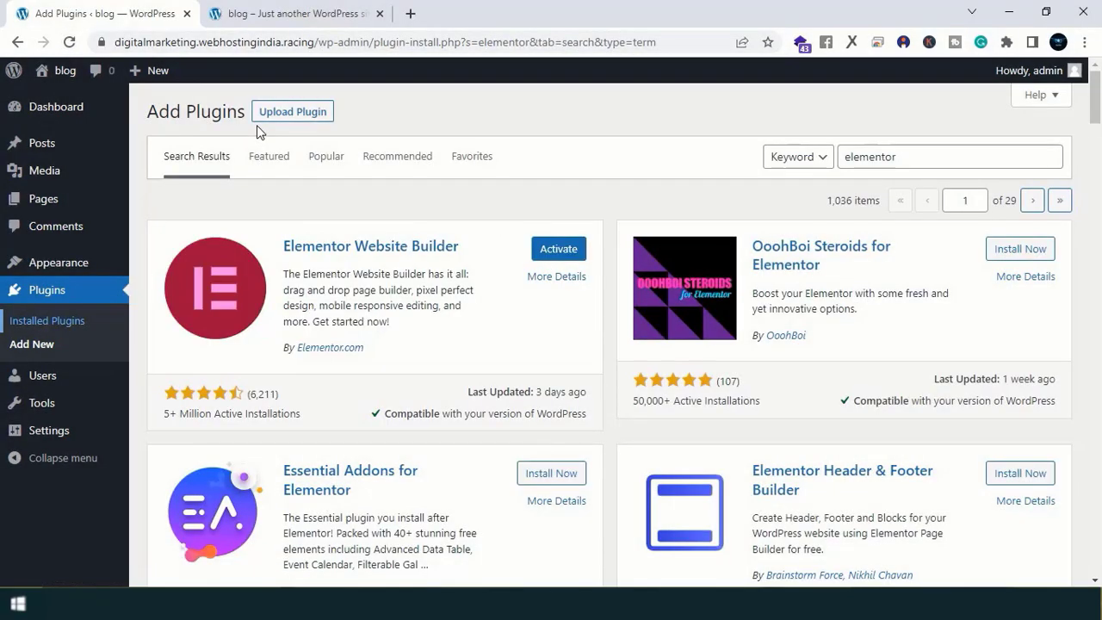
Step: Activate all installed plugins at once with a bulk action
left_click(52, 323)
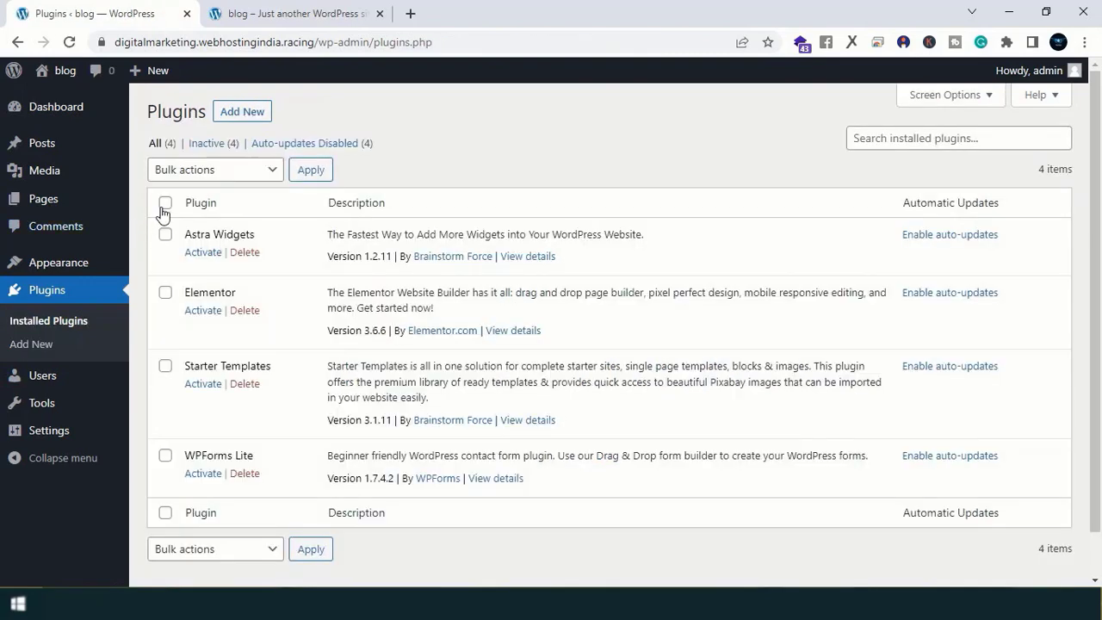
left_click(165, 202)
left_click(225, 178)
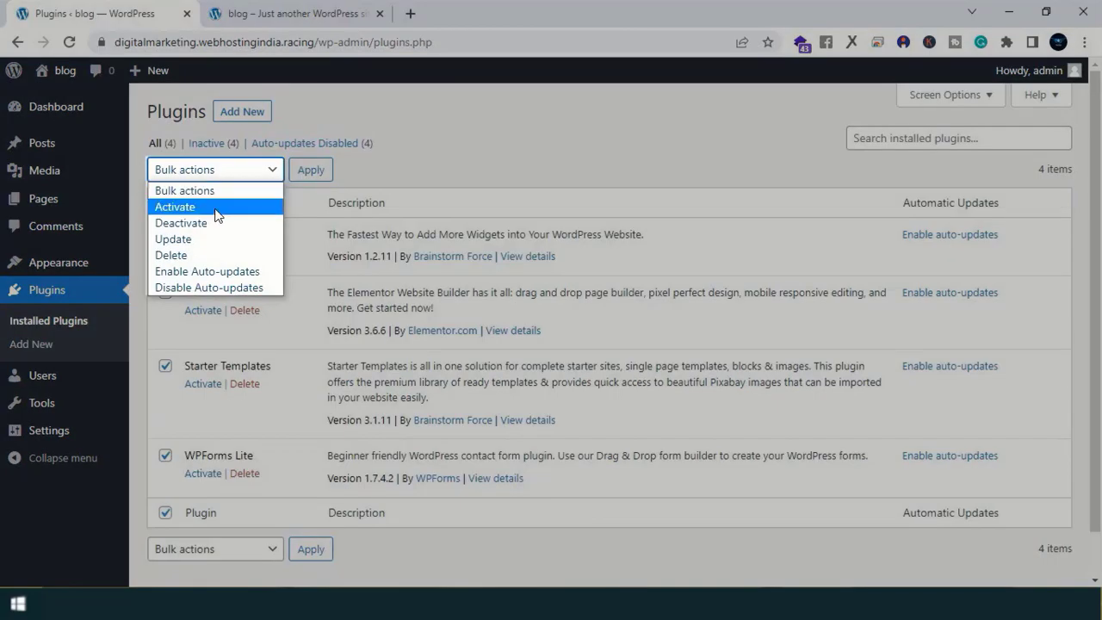
left_click(219, 208)
left_click(311, 171)
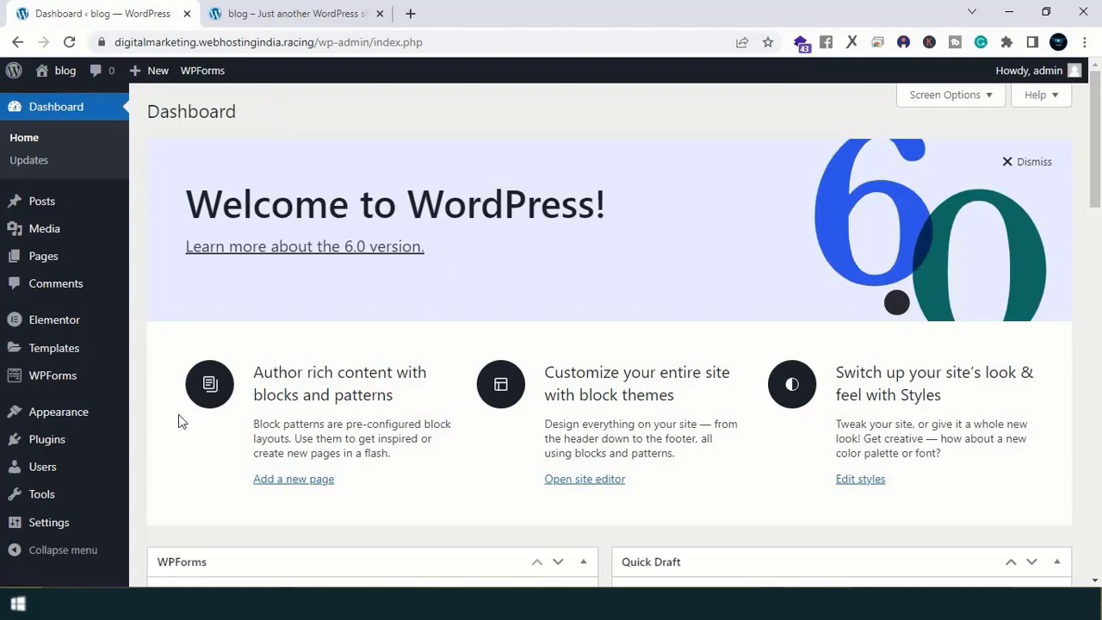
Step: Search the new themes for astra, then install and activate the Astra theme
mouse_move(60, 418)
left_click(160, 417)
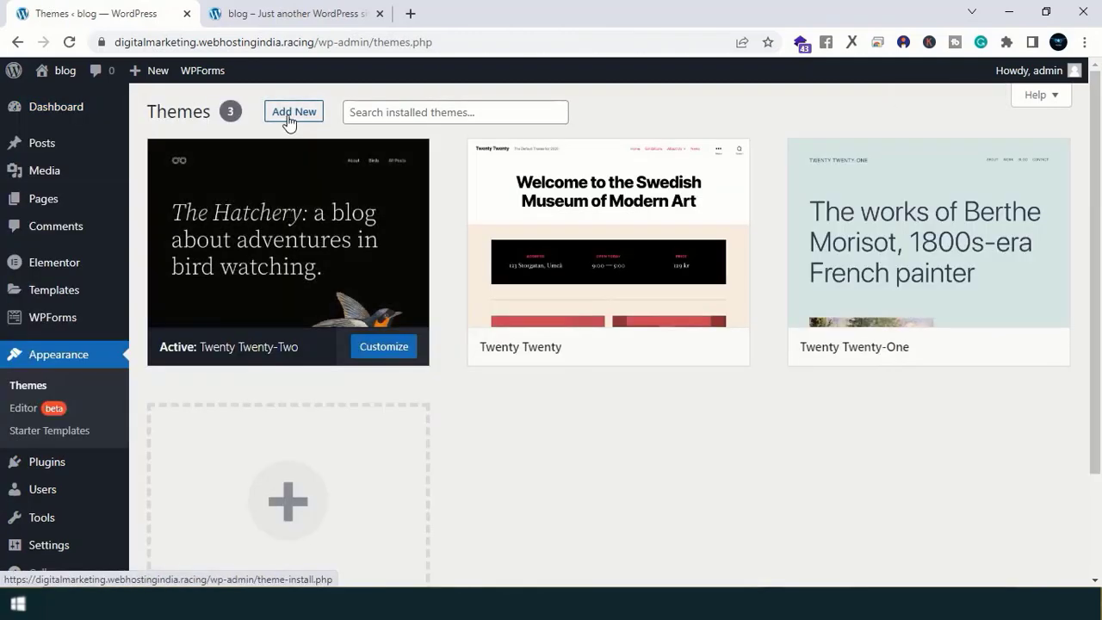
left_click(290, 115)
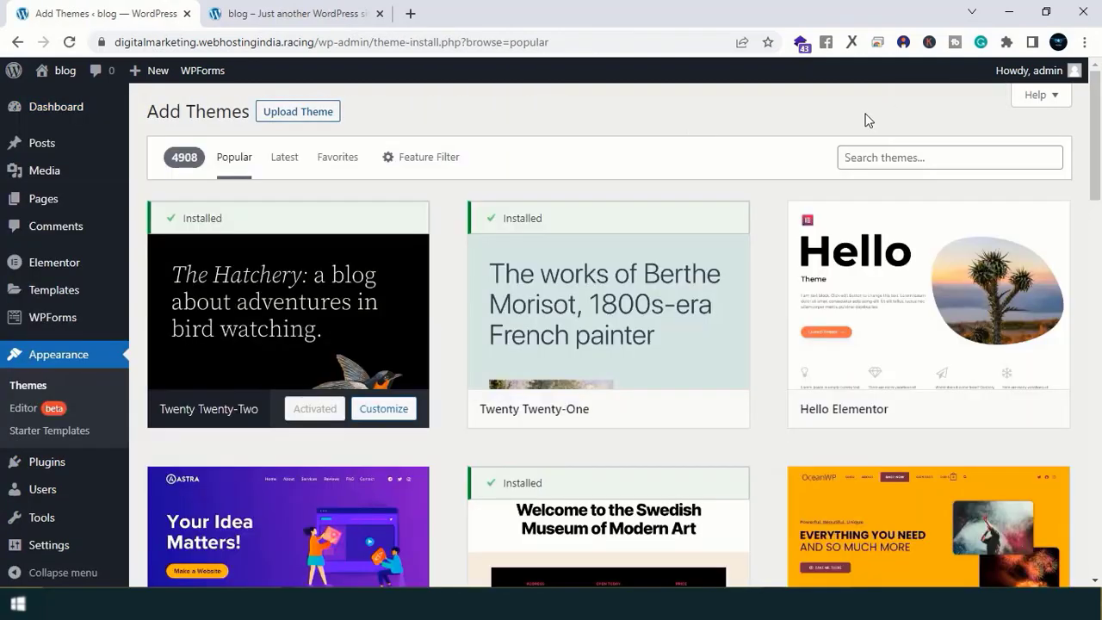
left_click(920, 156)
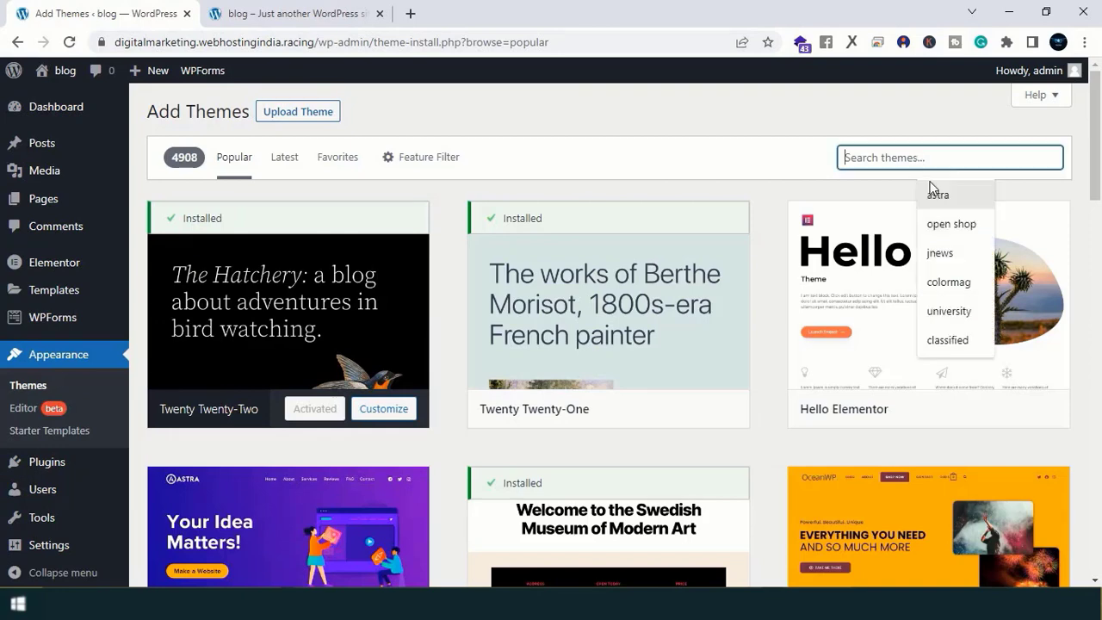
left_click(935, 191)
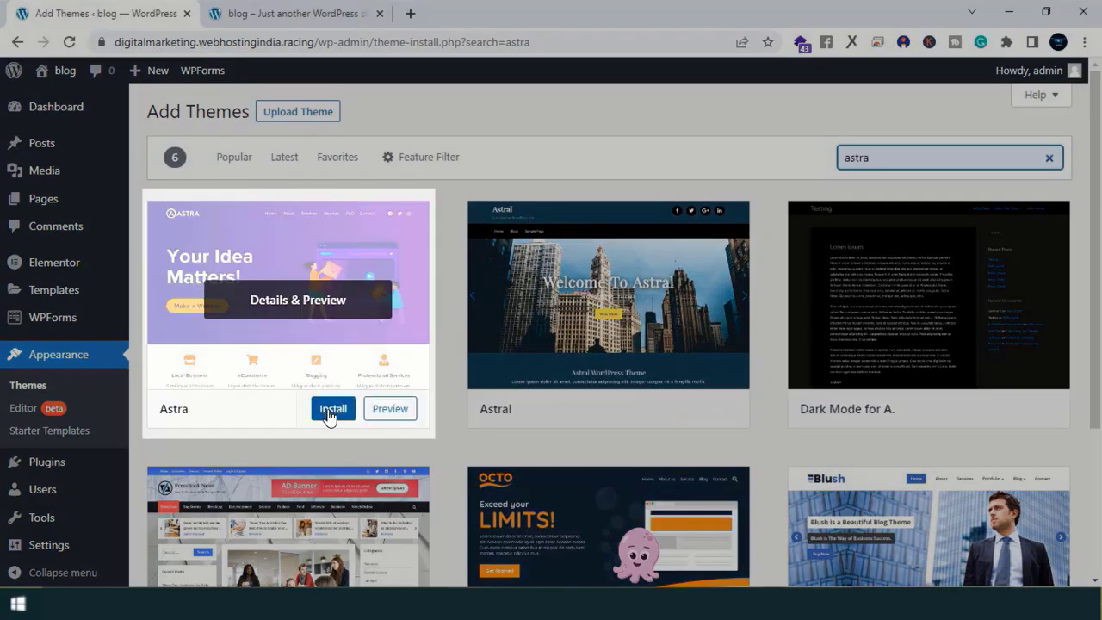
left_click(331, 412)
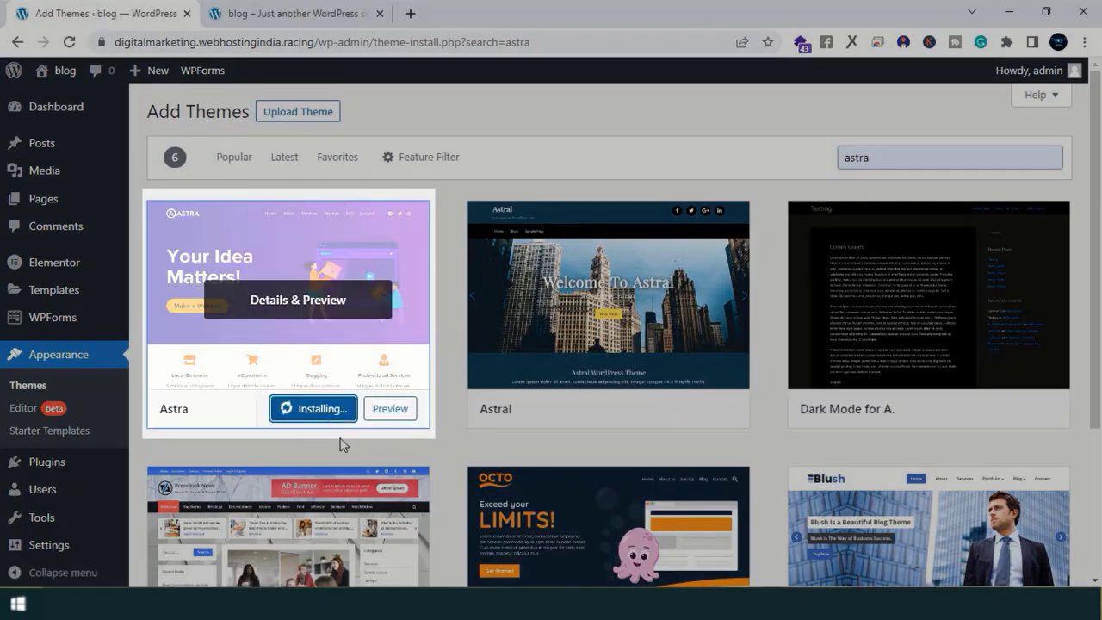
left_click(308, 410)
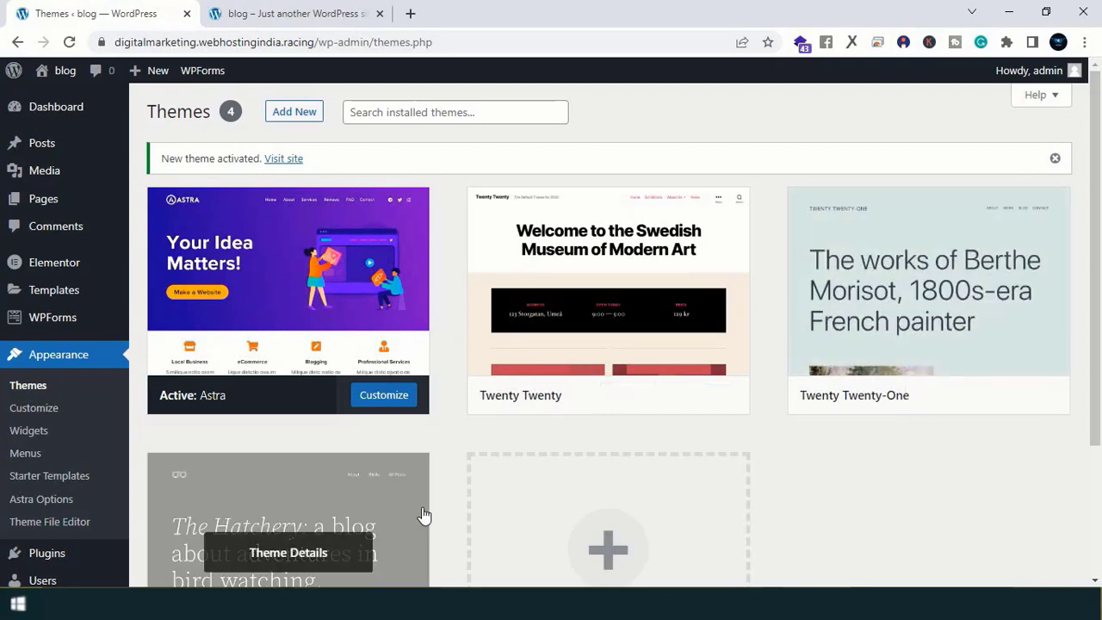
Step: Delete the inactive Twenty Twenty, Twenty Twenty-One and Twenty Twenty-Two themes
left_click(613, 348)
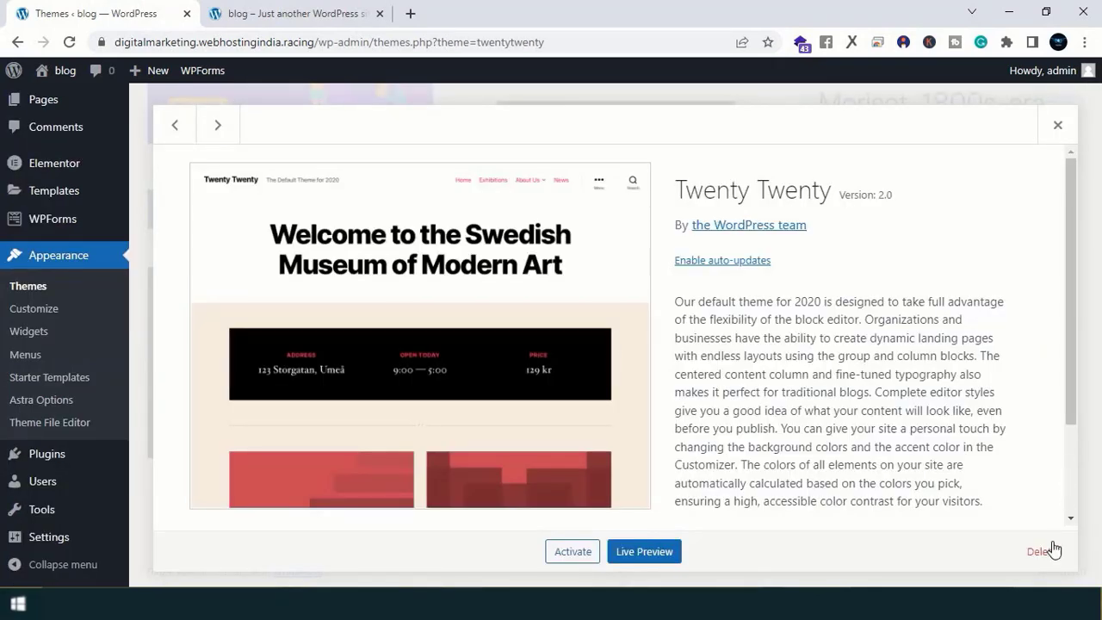
left_click(1042, 554)
left_click(635, 164)
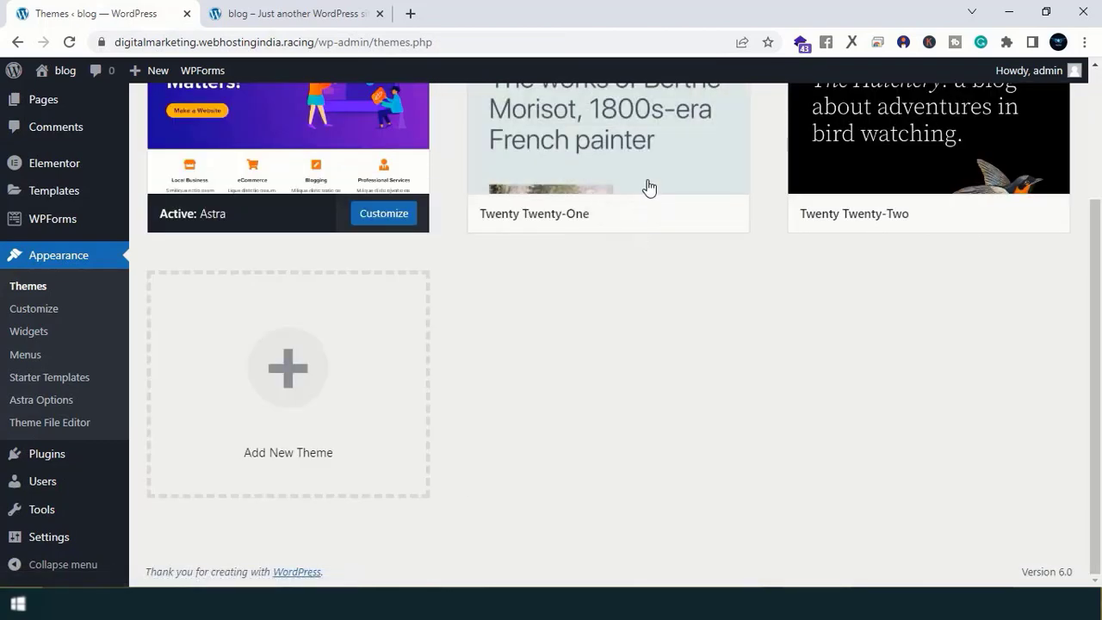
left_click(644, 187)
left_click(1055, 555)
left_click(629, 165)
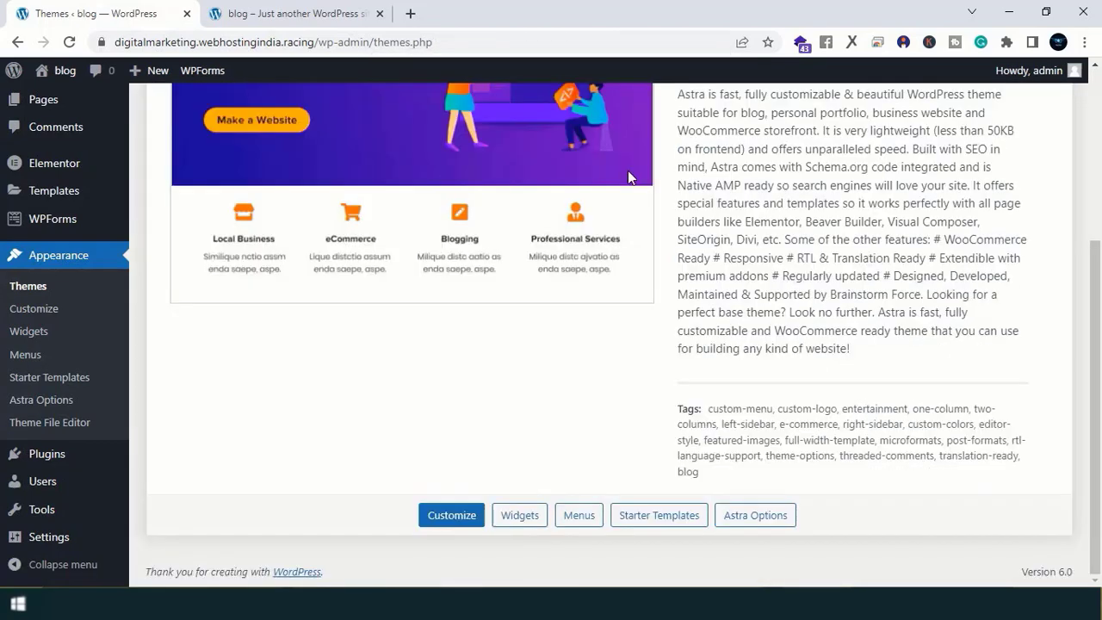
scroll(366, 213, "up", 3)
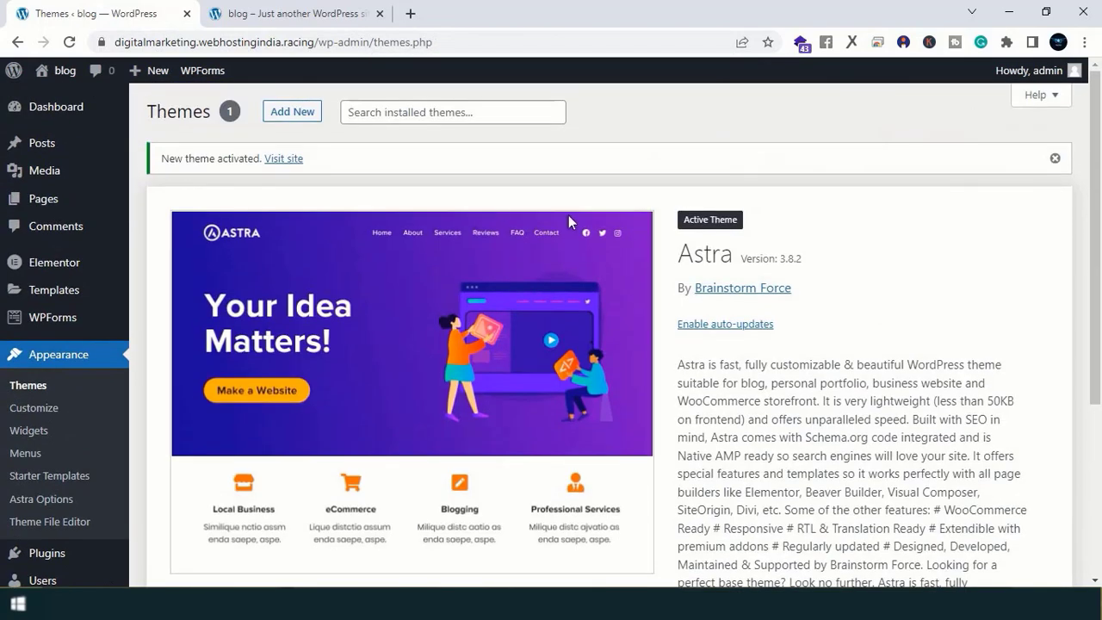
Step: Start building a website from Starter Templates and choose Elementor as the page builder
scroll(568, 256, "down", 3)
left_click(69, 382)
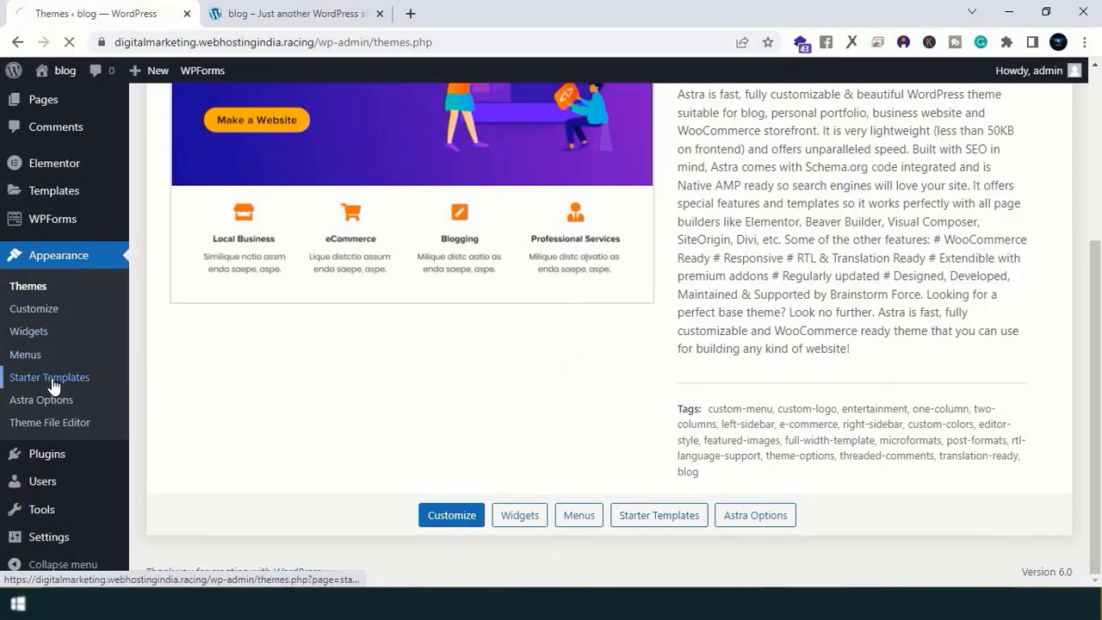
scroll(428, 469, "down", 2)
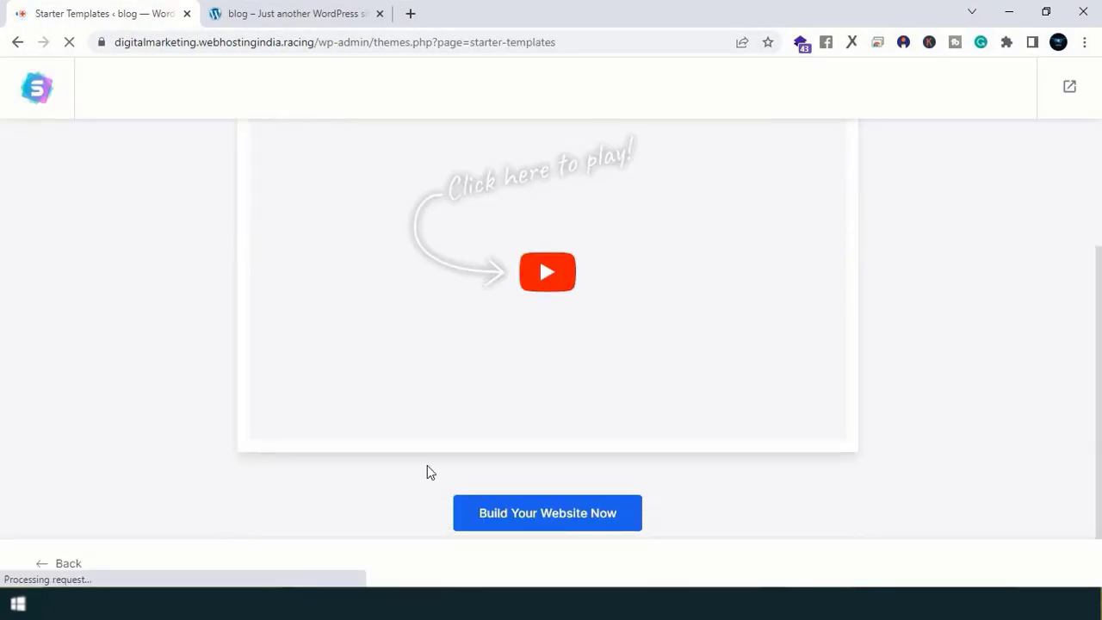
left_click(566, 512)
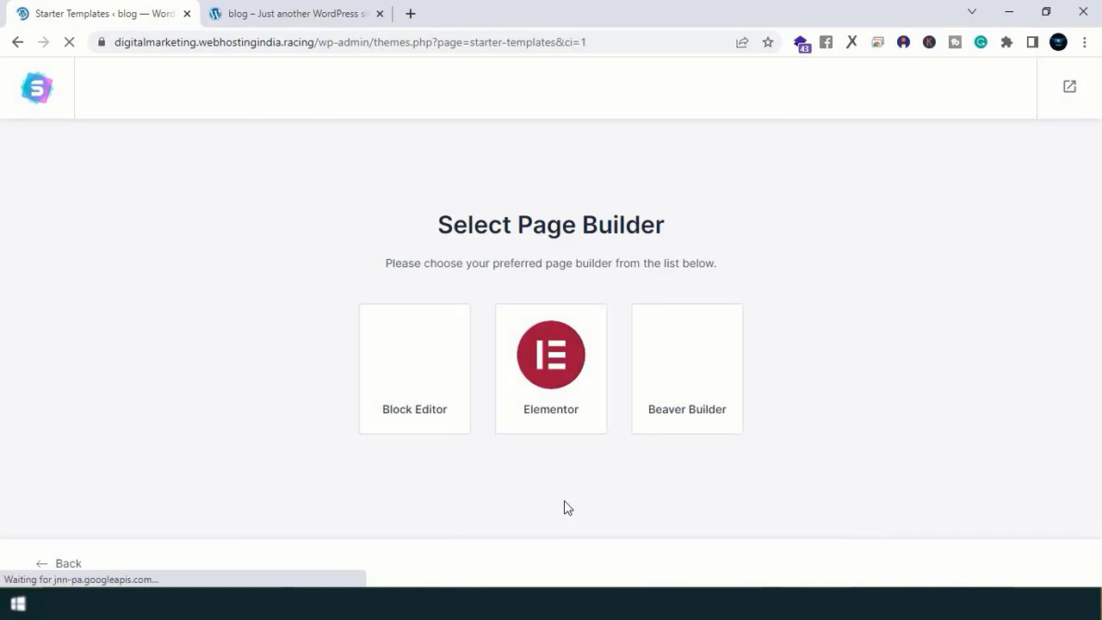
left_click(547, 368)
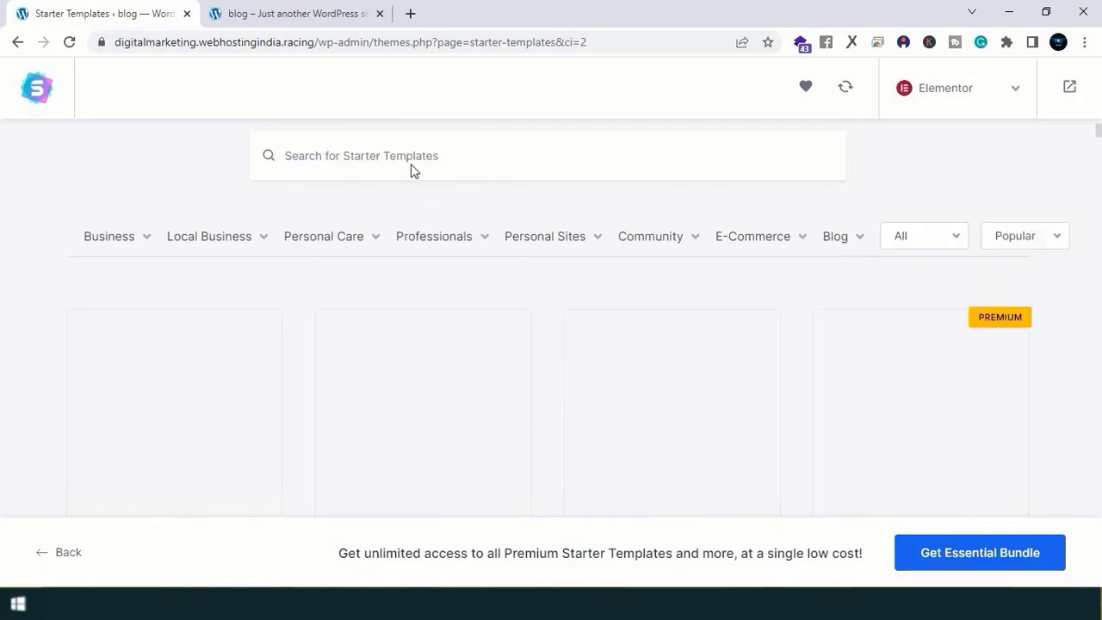
Step: Search the starter templates for public speaker and select the Public Speaker template
left_click(410, 165)
type("public speaker")
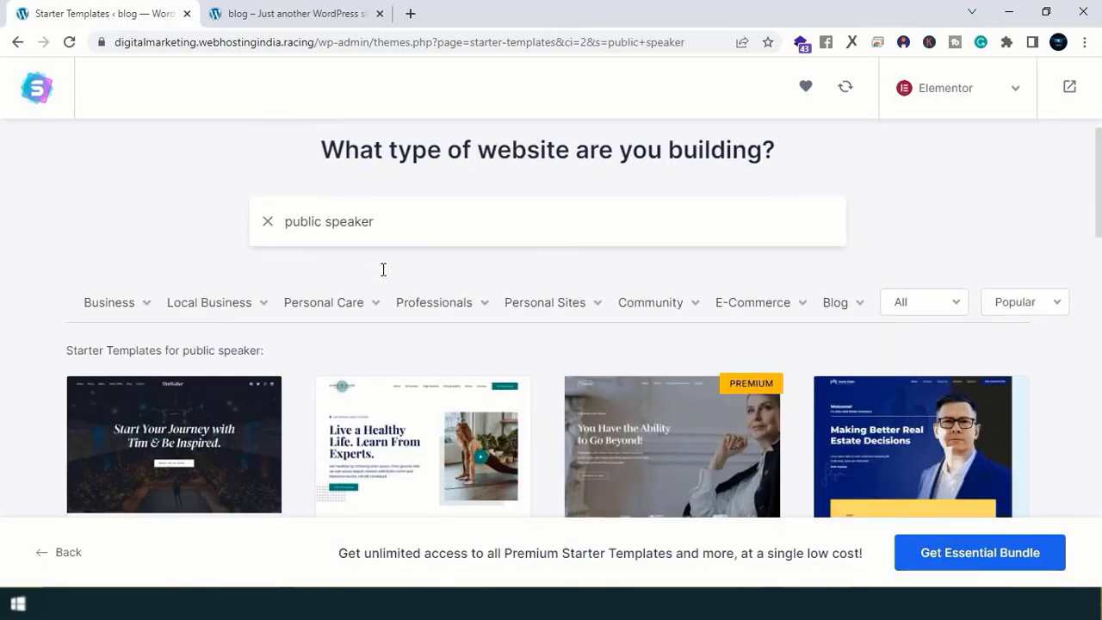
scroll(236, 318, "down", 2)
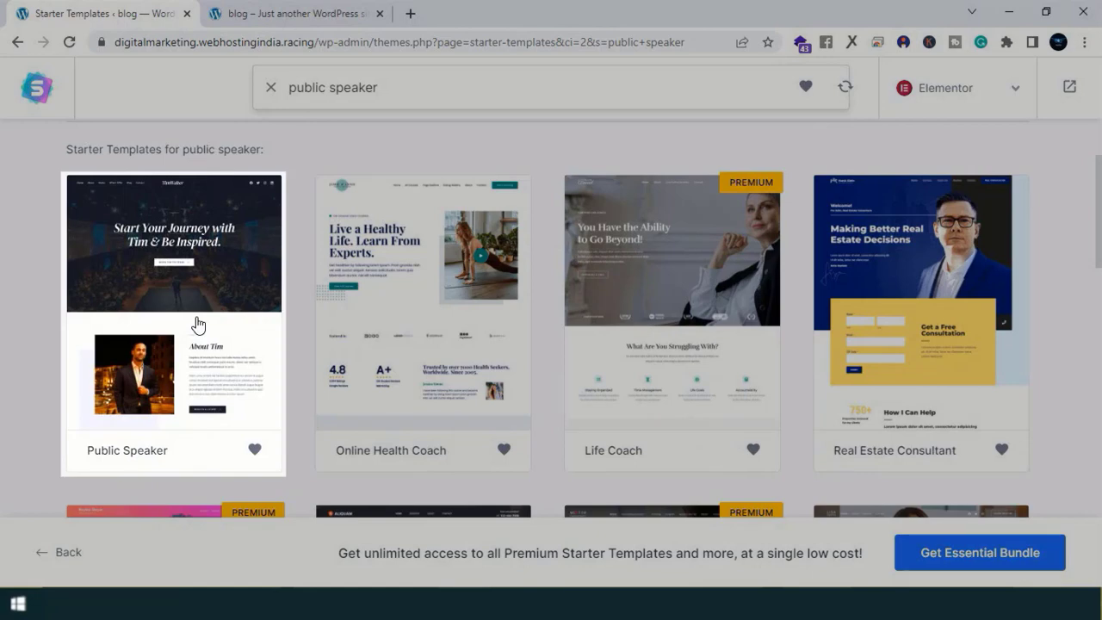
left_click(197, 325)
Step: Continue through the template setup, keeping the default colors and the DM Serif Display / Open Sans fonts
left_click(179, 556)
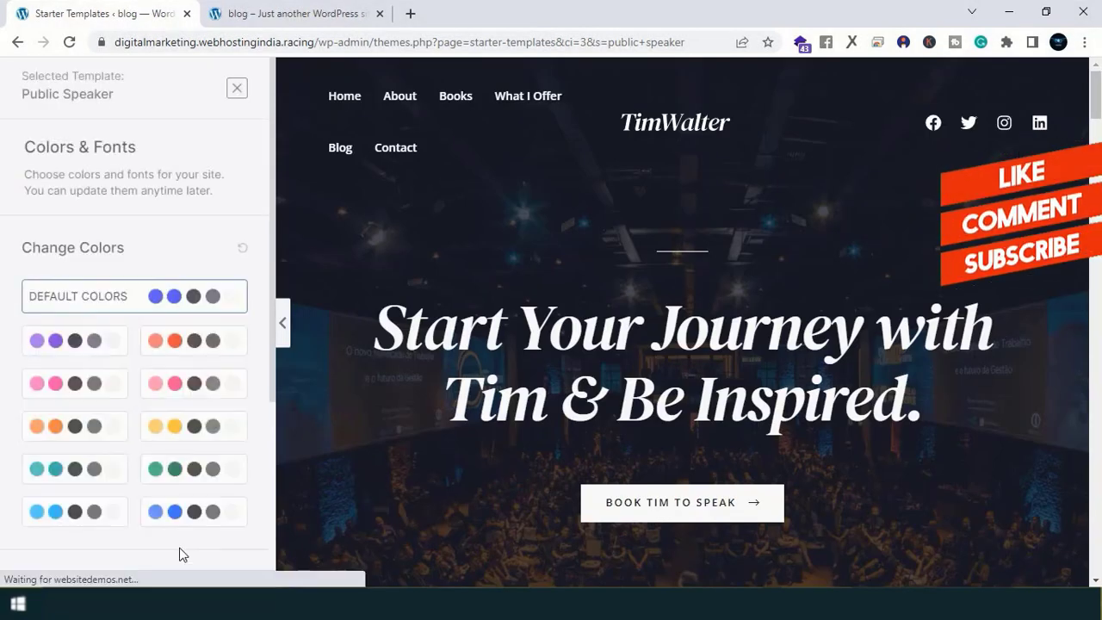
scroll(181, 524, "down", 3)
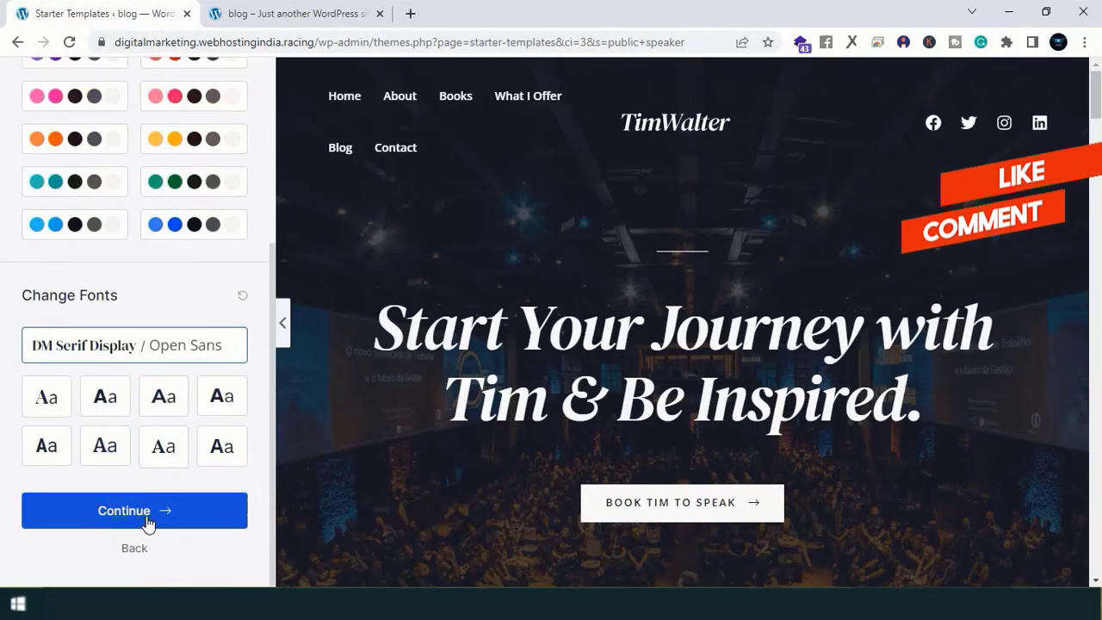
left_click(146, 517)
Step: Disable sharing non-sensitive data in the advanced import options and build the website from the template
scroll(468, 450, "down", 2)
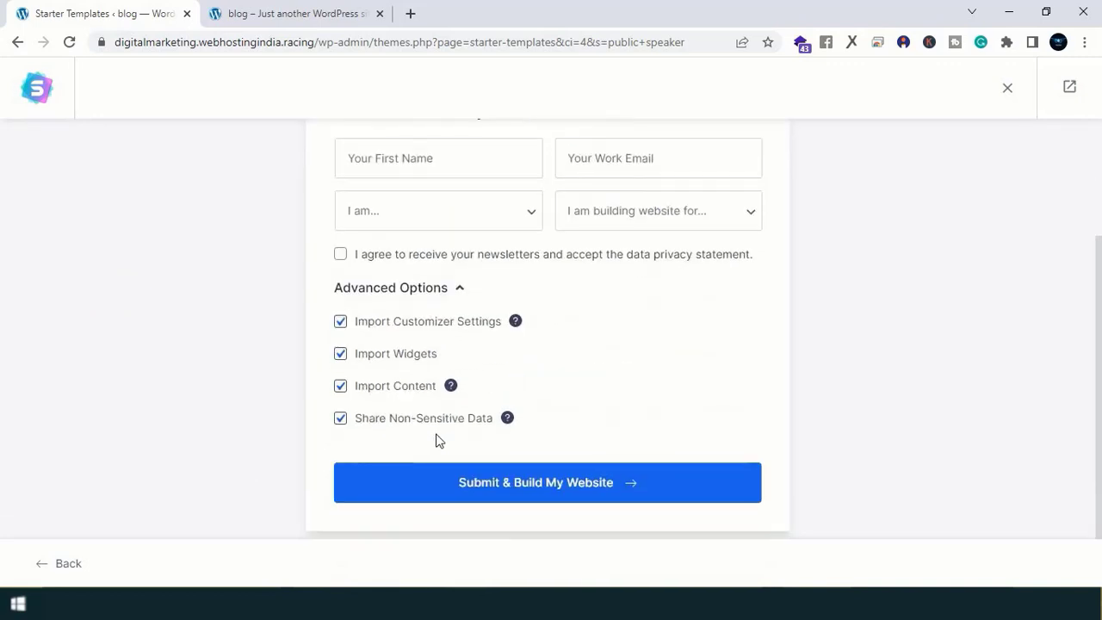
left_click(341, 420)
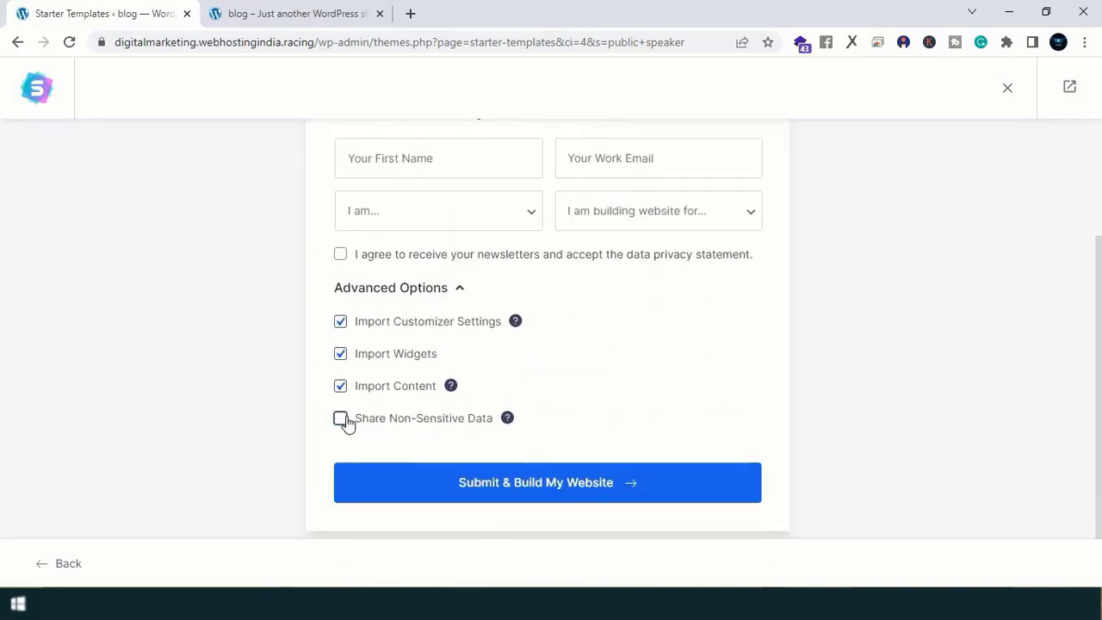
left_click(483, 485)
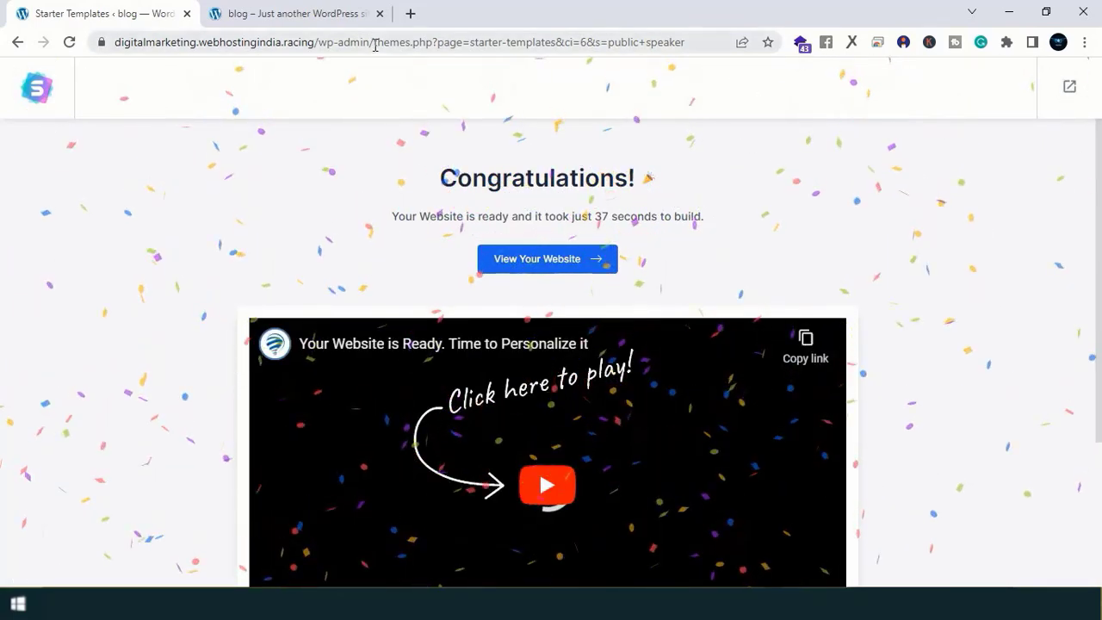
Step: Leave the Starter Templates completion page and go to the WordPress admin dashboard at /wp-admin/
left_click_drag(375, 46, 706, 52)
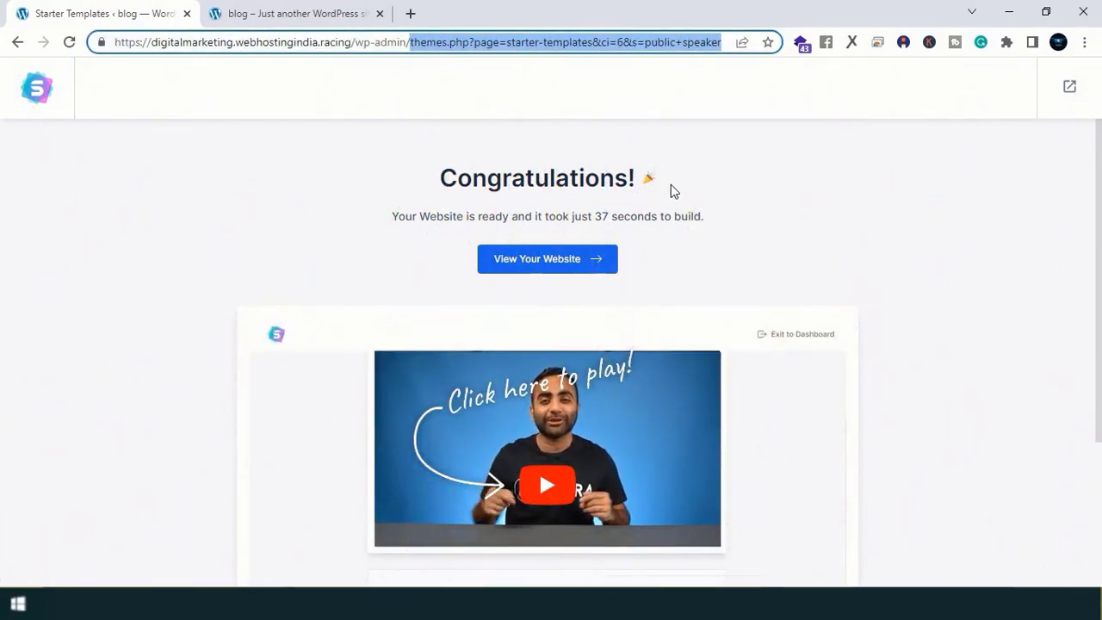
key("BackSpace")
key("Return")
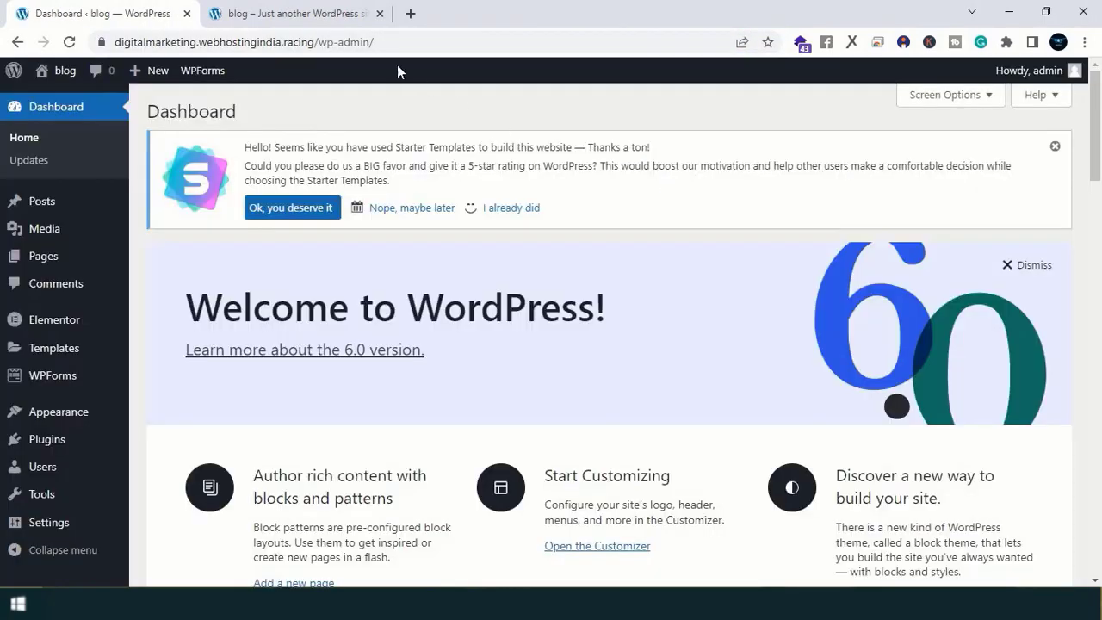
Step: Reload the live site and look through the imported home page's hero and About sections
left_click(275, 13)
left_click(70, 42)
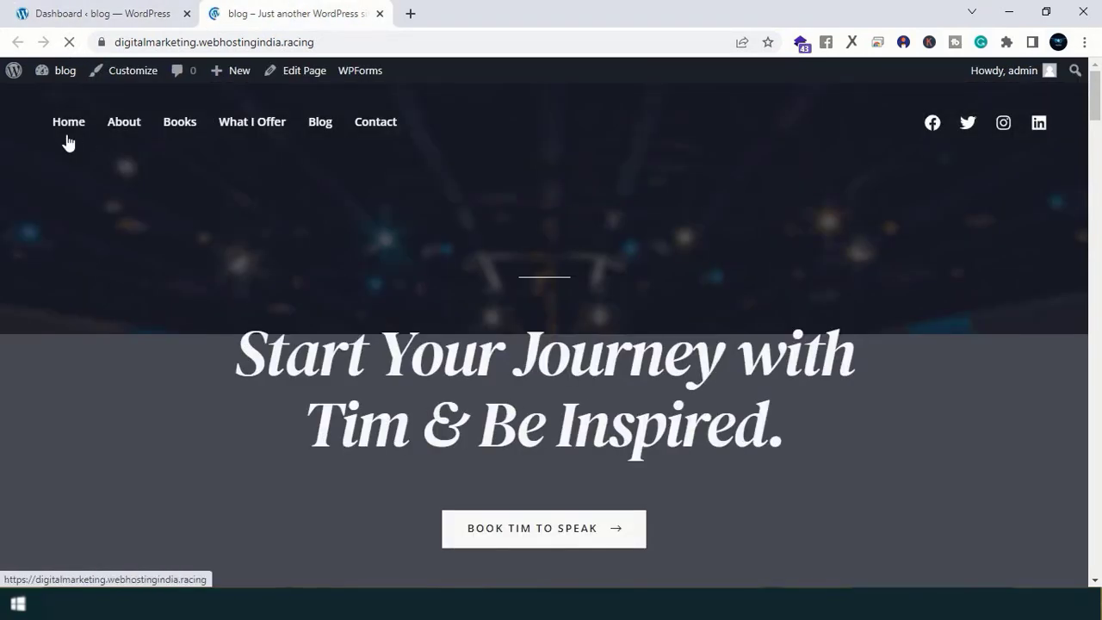
scroll(872, 370, "down", 4)
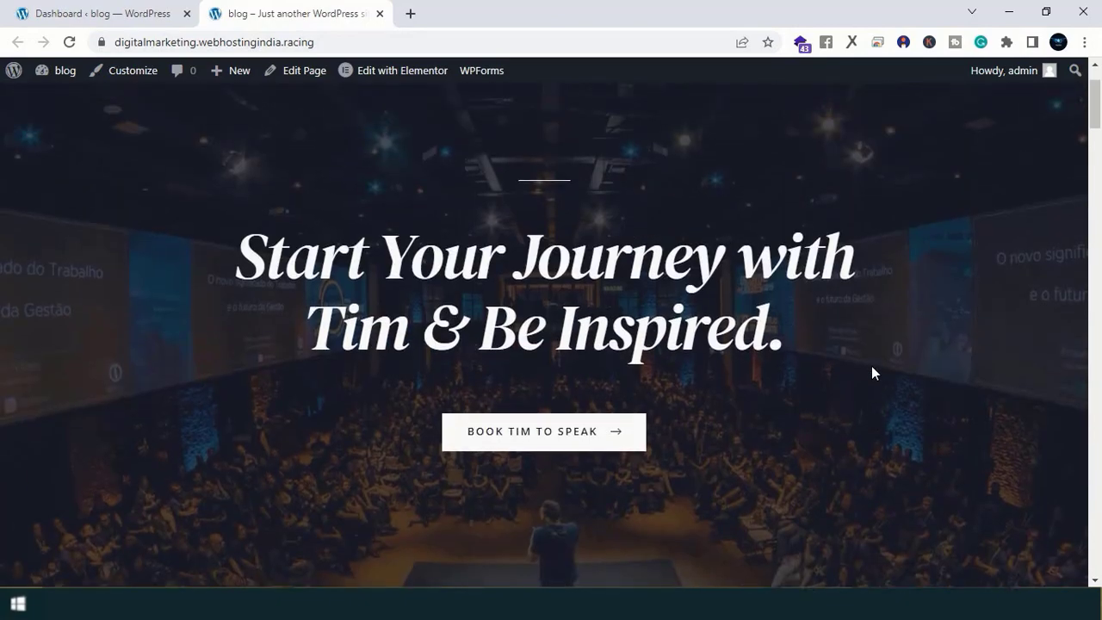
scroll(872, 372, "down", 5)
scroll(872, 372, "up", 6)
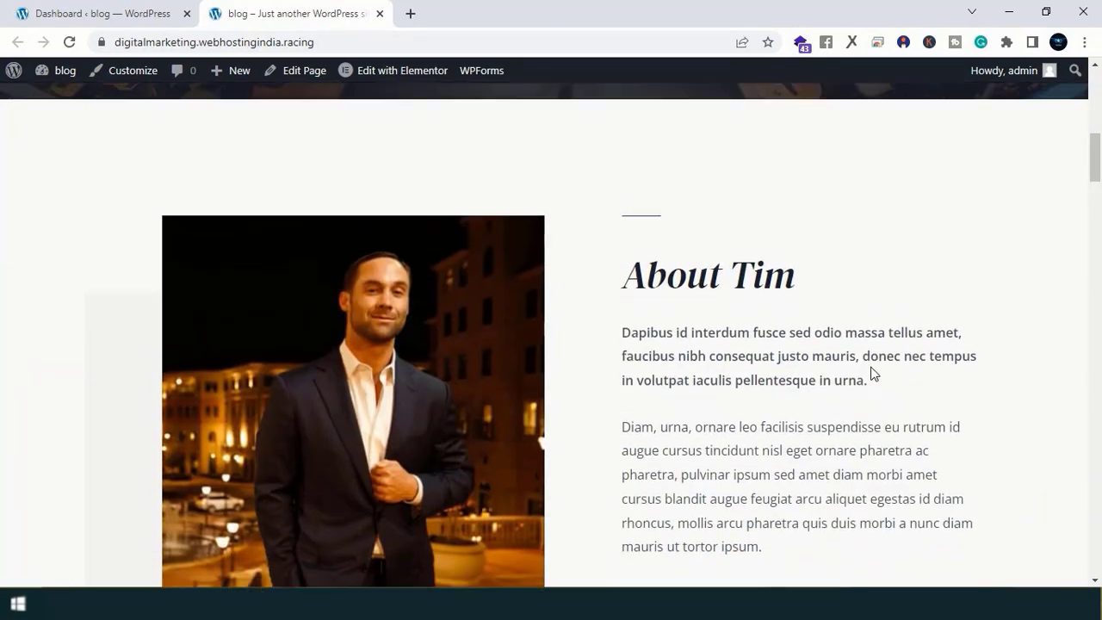
scroll(870, 367, "up", 2)
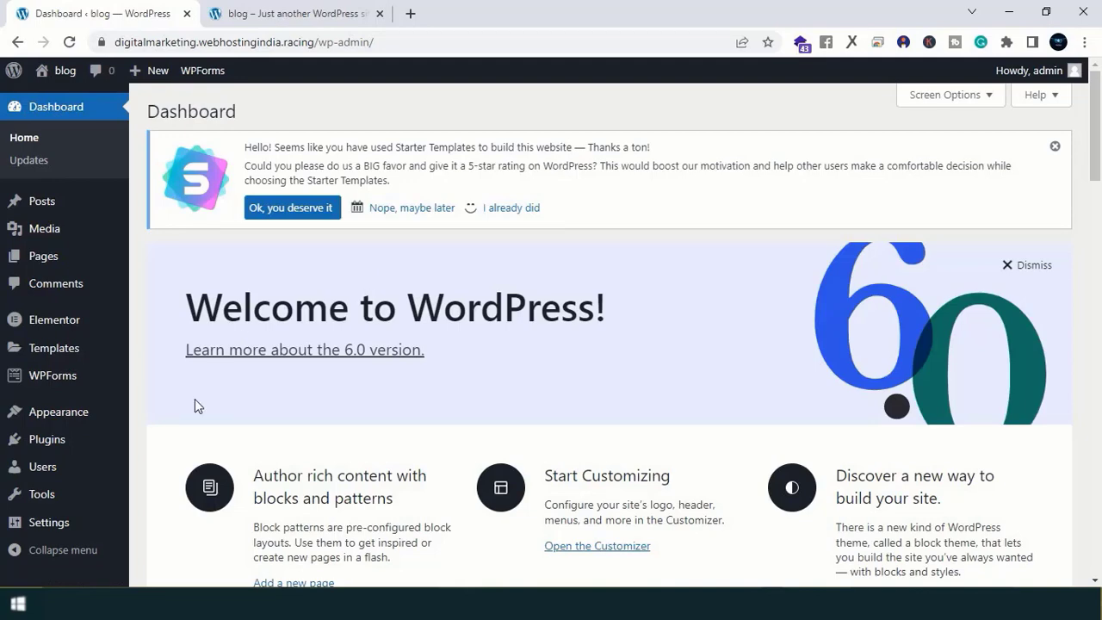
Step: Review the timezone, date and time formats in General Settings and save the settings with the default values
left_click(45, 522)
scroll(689, 397, "down", 1)
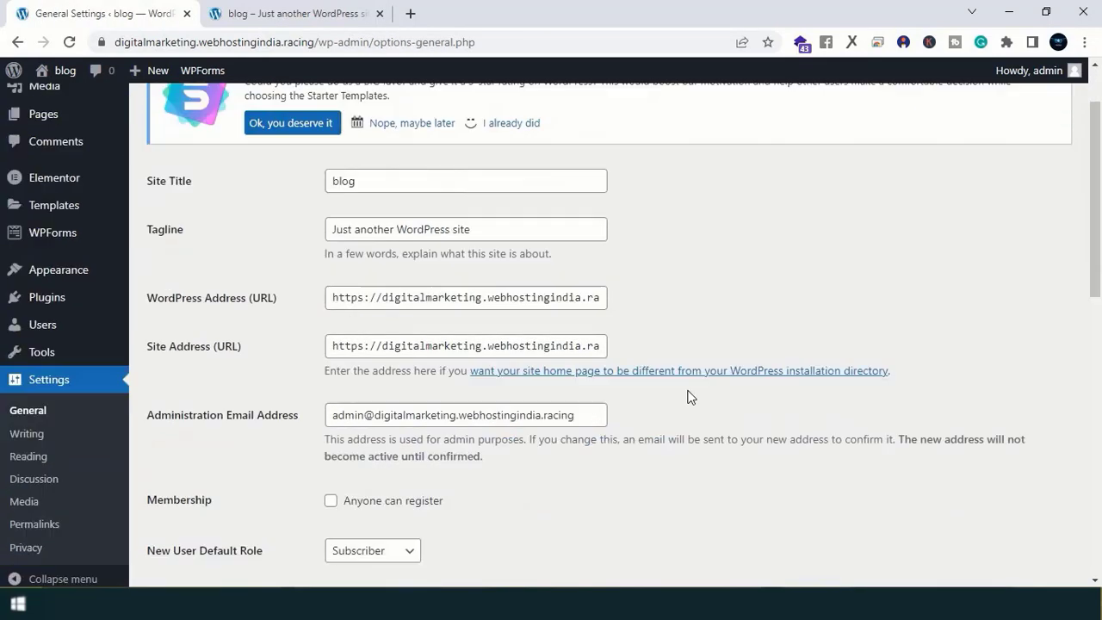
scroll(689, 397, "down", 3)
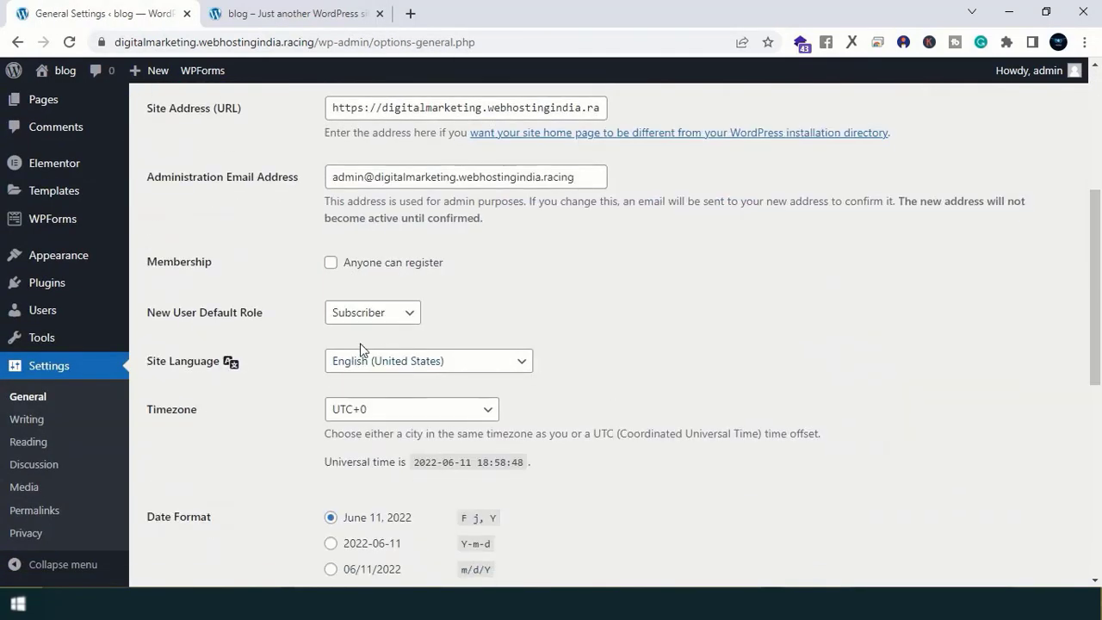
scroll(361, 348, "down", 2)
left_click(444, 257)
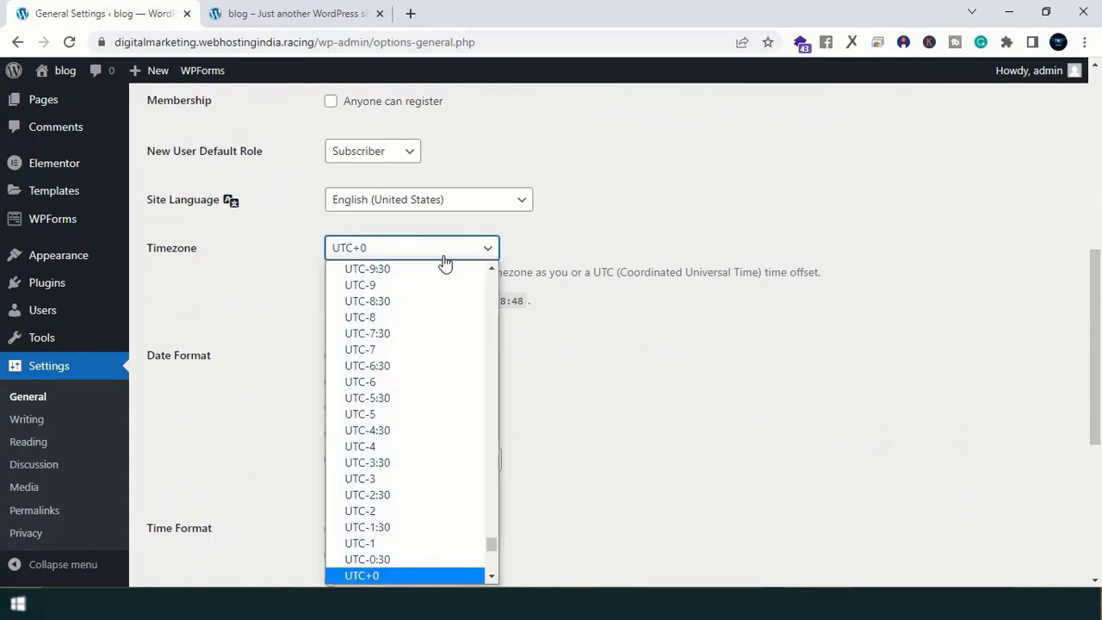
left_click(666, 385)
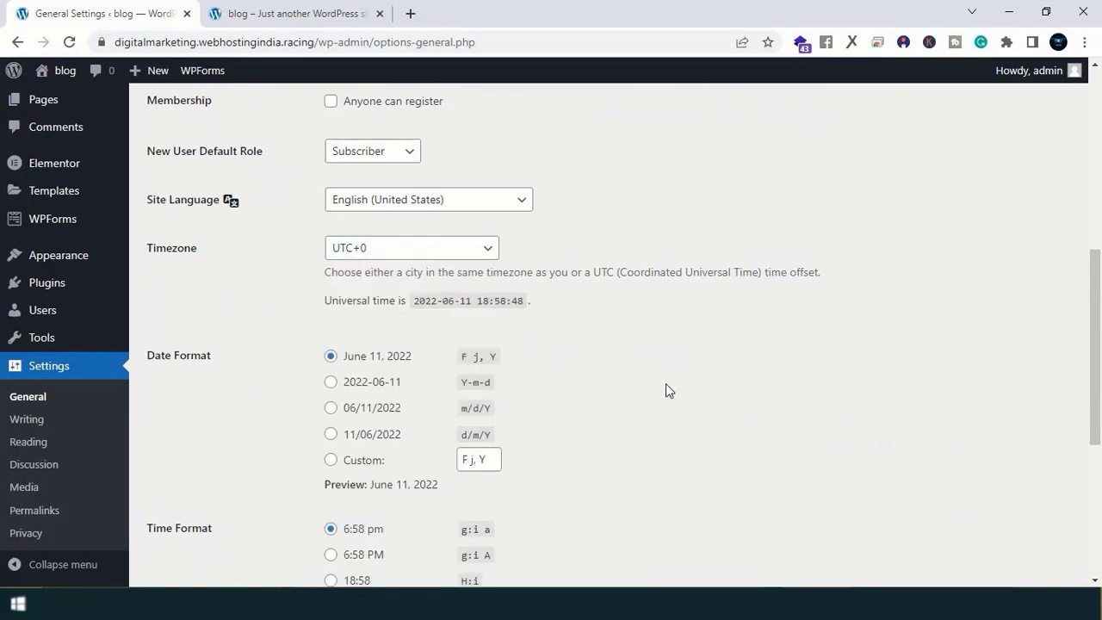
scroll(666, 383, "down", 2)
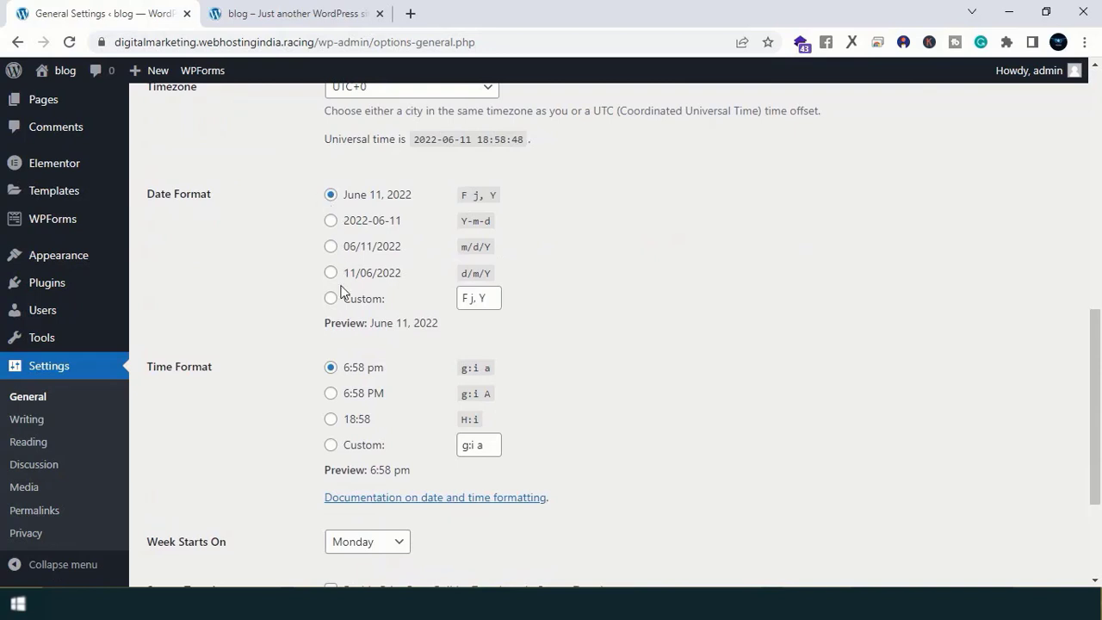
scroll(341, 293, "down", 2)
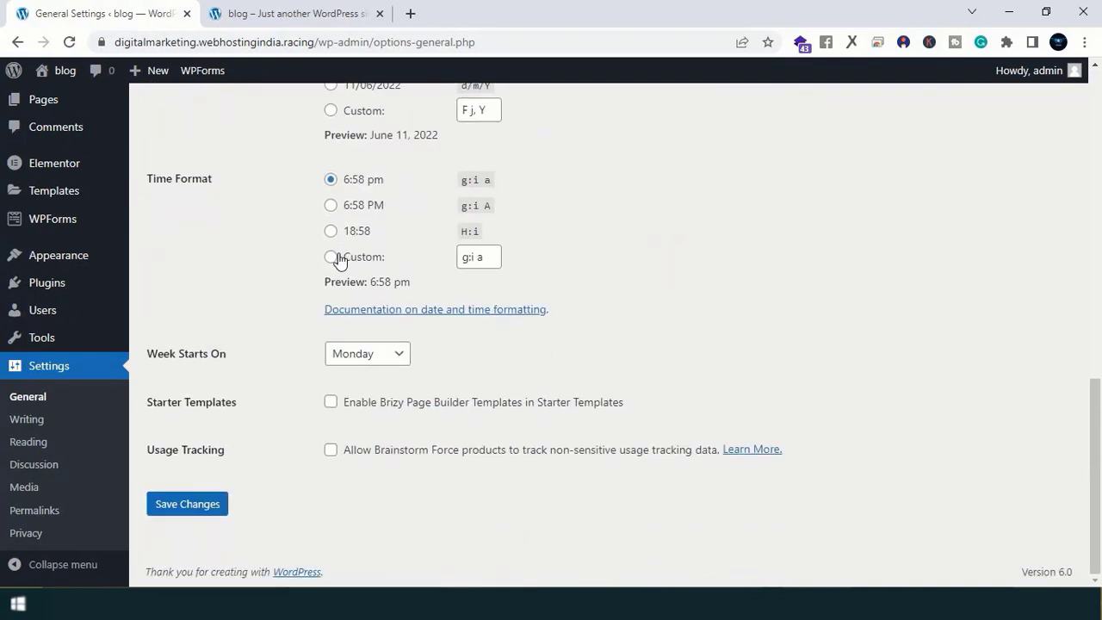
left_click(185, 509)
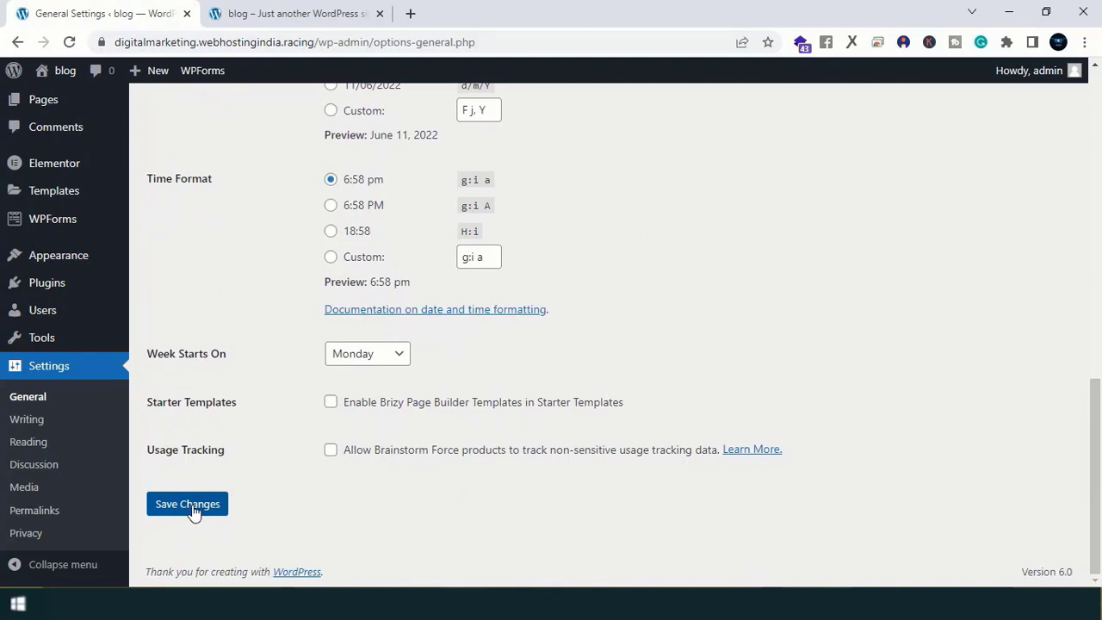
Step: Set the site's permalink structure to Post name and save the change
left_click(33, 514)
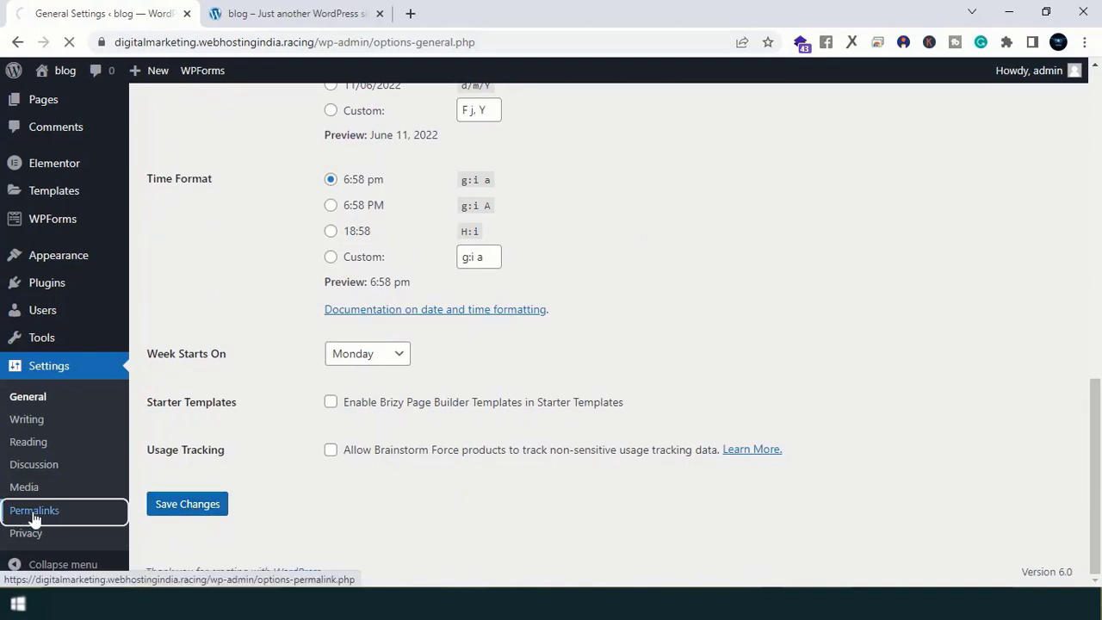
scroll(207, 490, "down", 1)
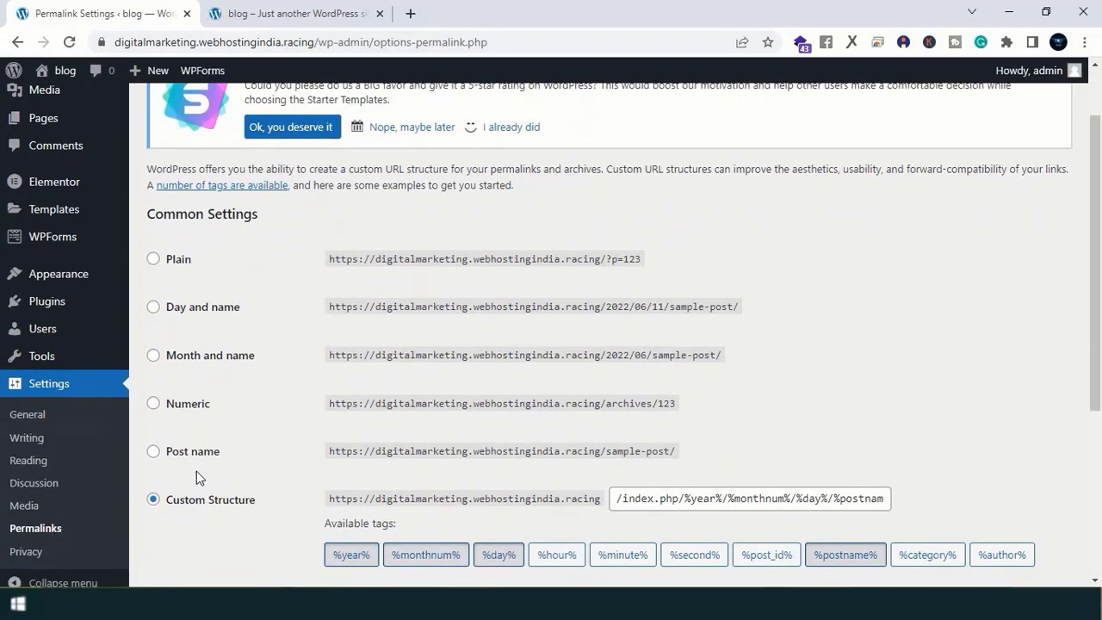
left_click(153, 452)
scroll(221, 454, "down", 3)
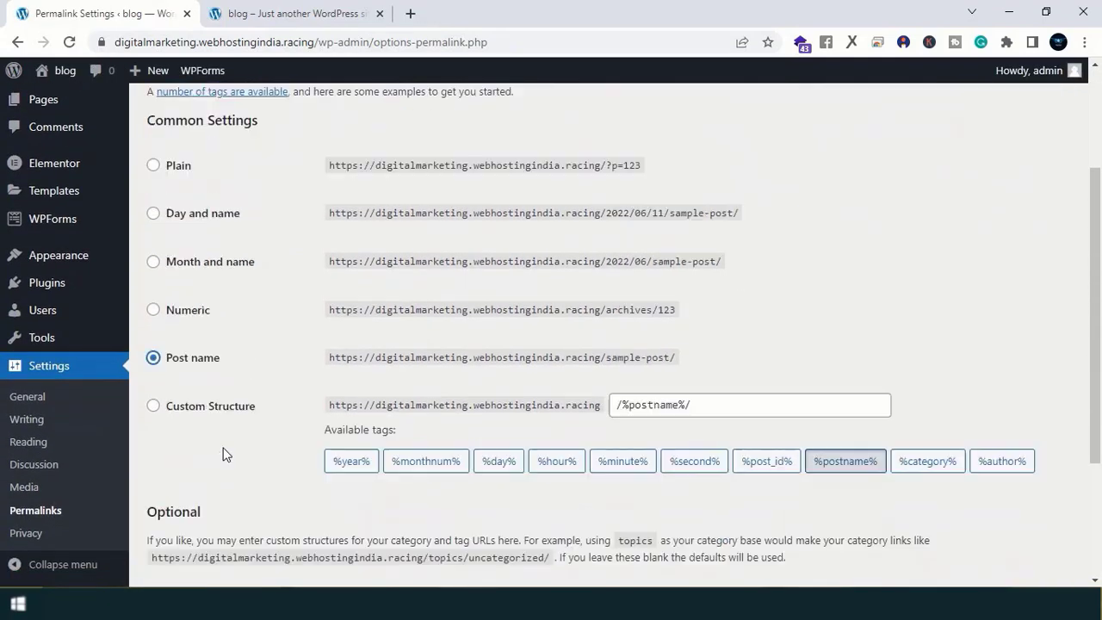
left_click(195, 506)
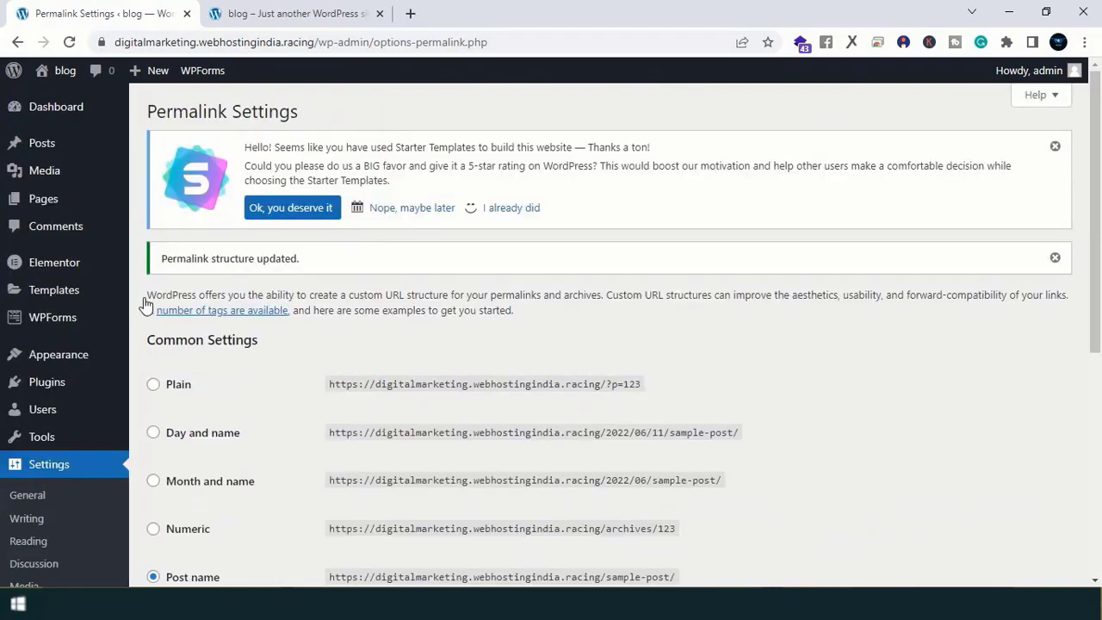
Step: Set the site title to "Public Speaker", clear the tagline in General Settings and save the changes
left_click(62, 123)
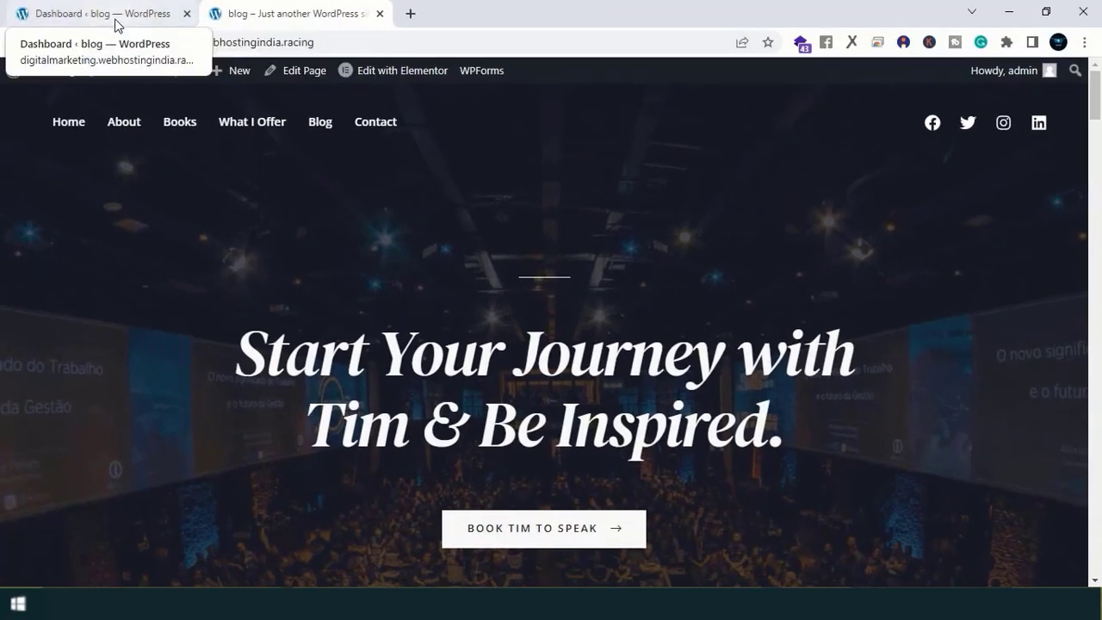
left_click(194, 25)
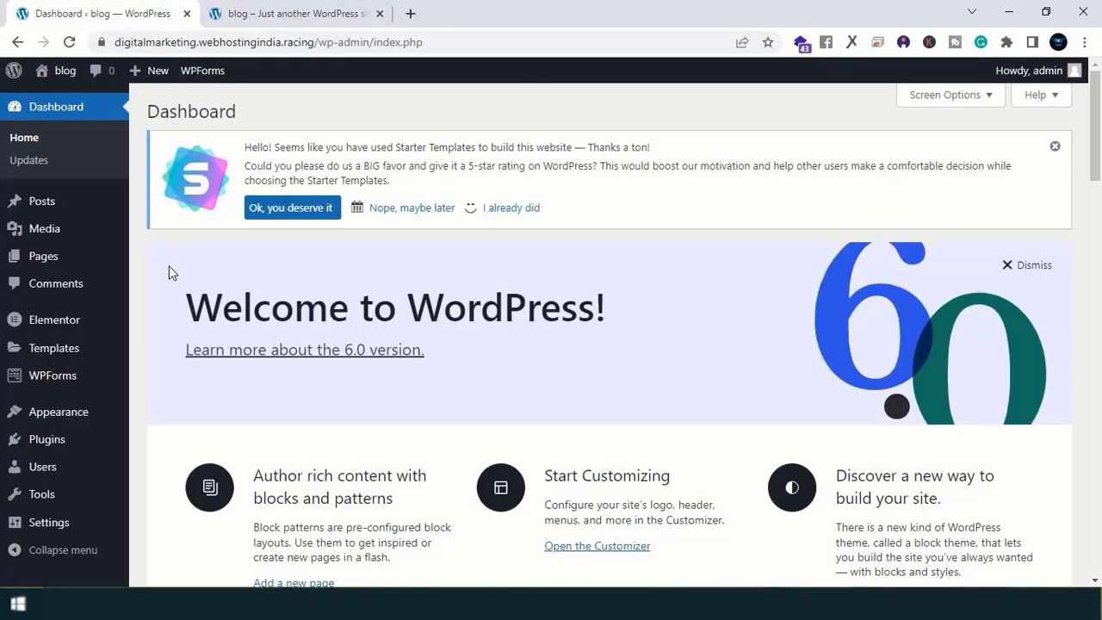
left_click(49, 530)
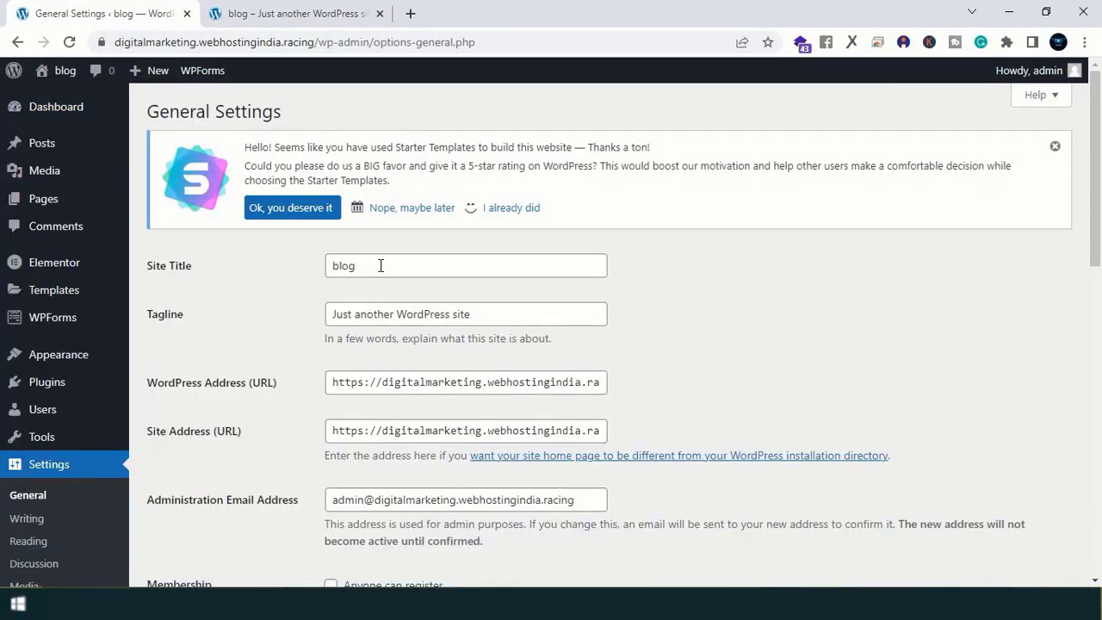
left_click_drag(381, 265, 332, 263)
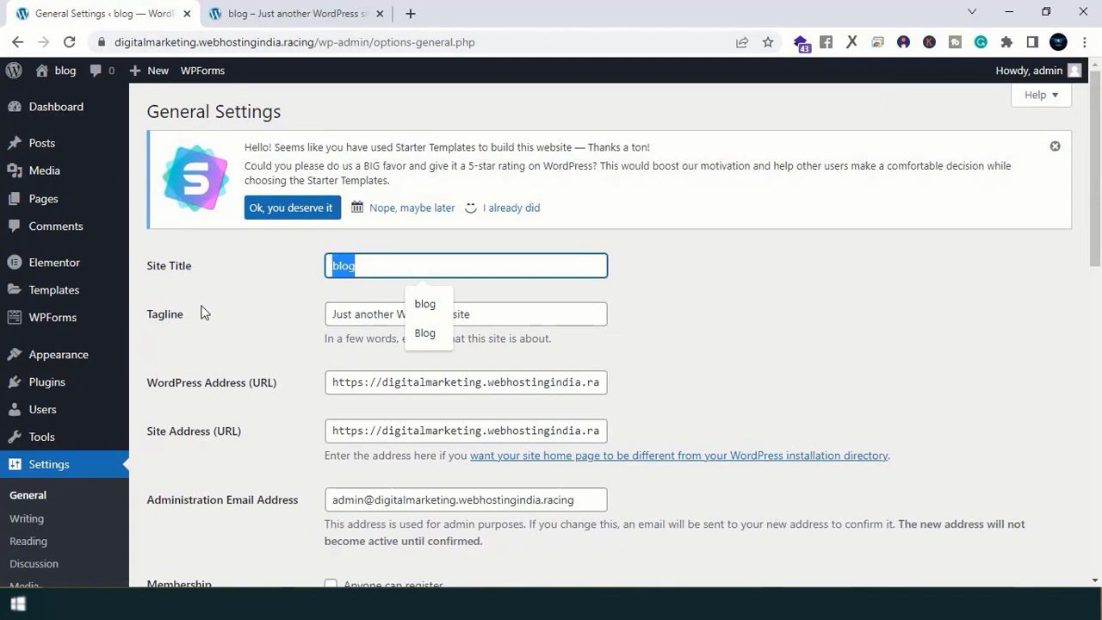
type("Public Speaker")
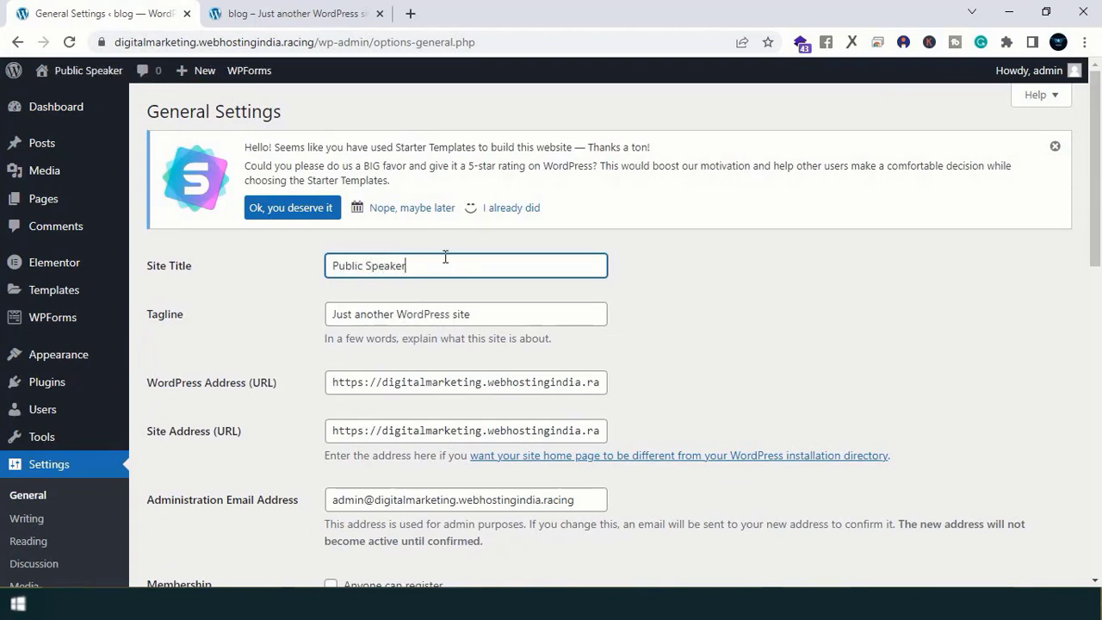
left_click_drag(496, 323, 215, 322)
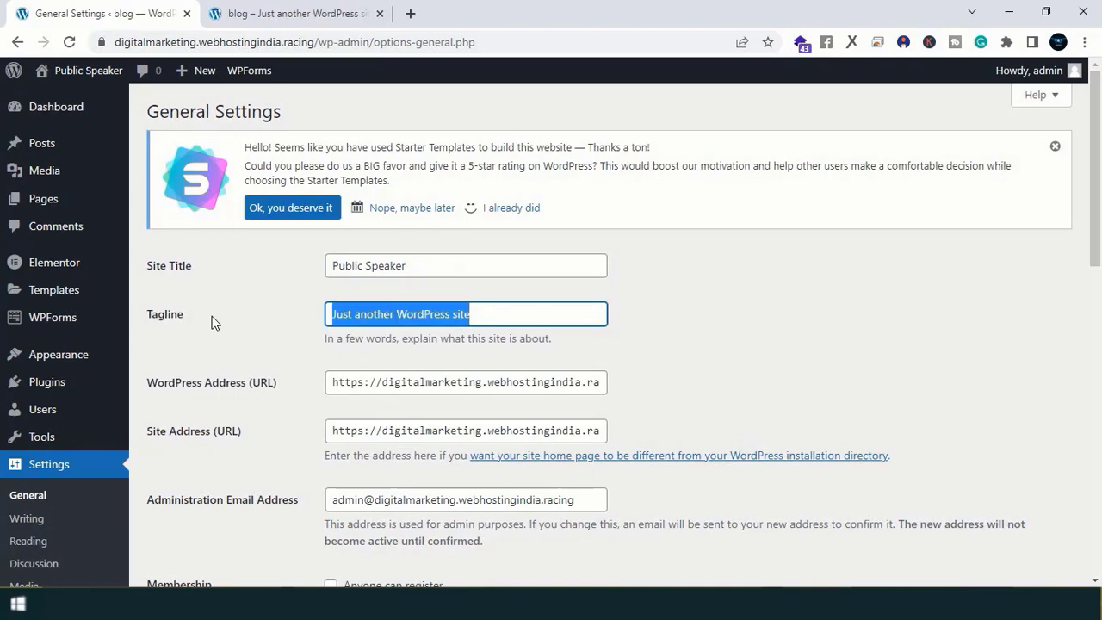
key("BackSpace")
scroll(215, 322, "down", 10)
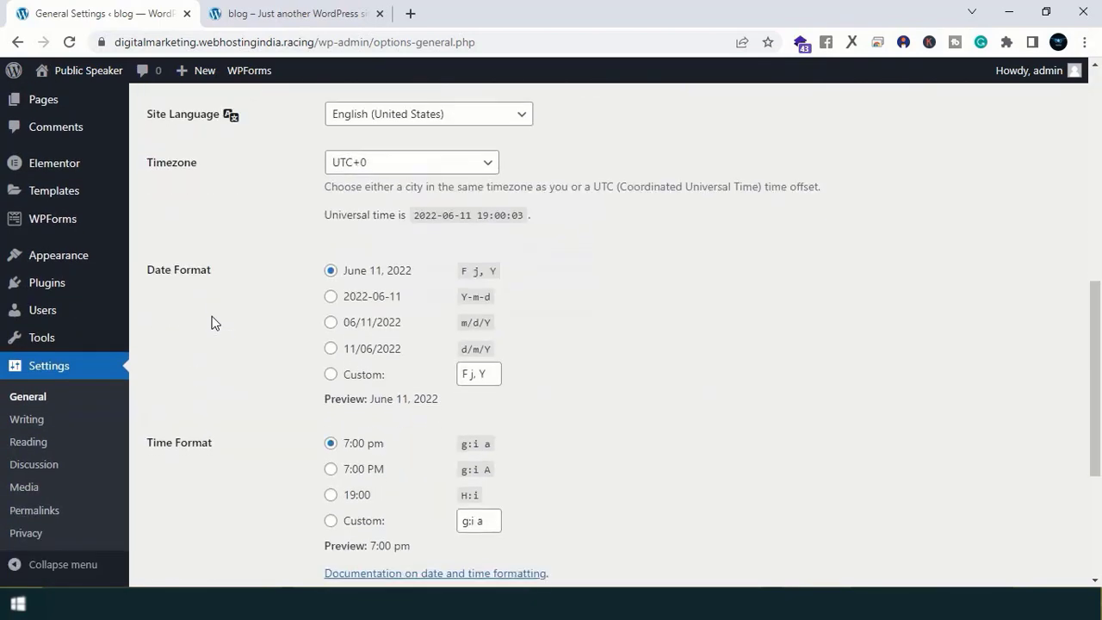
left_click(188, 506)
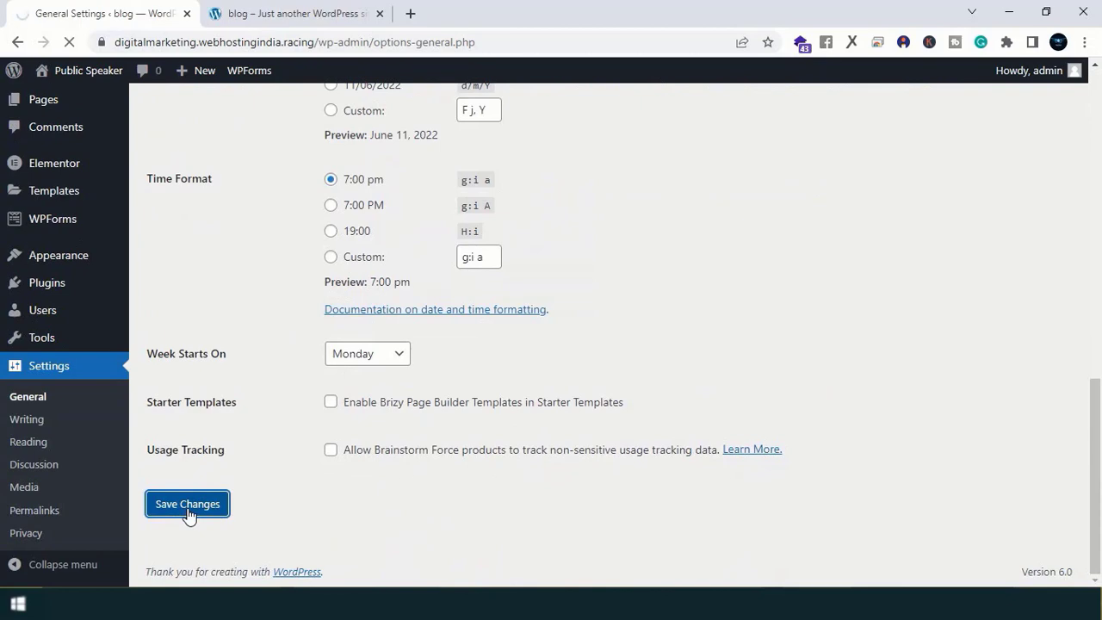
Step: Reload the live site and check the site title and the logo in the header
left_click(280, 14)
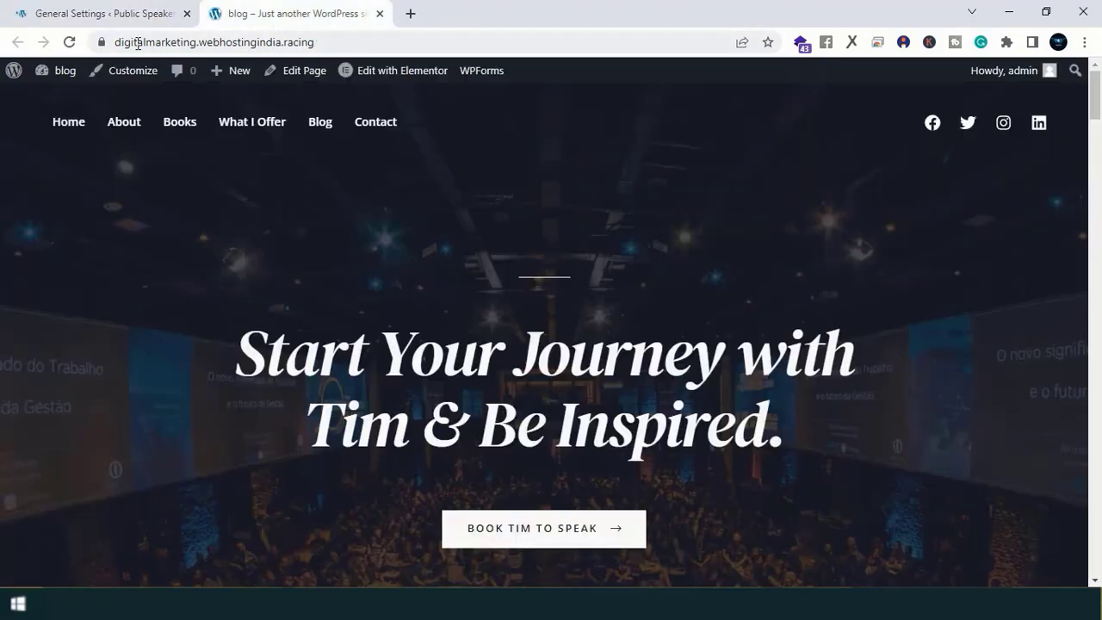
left_click(70, 42)
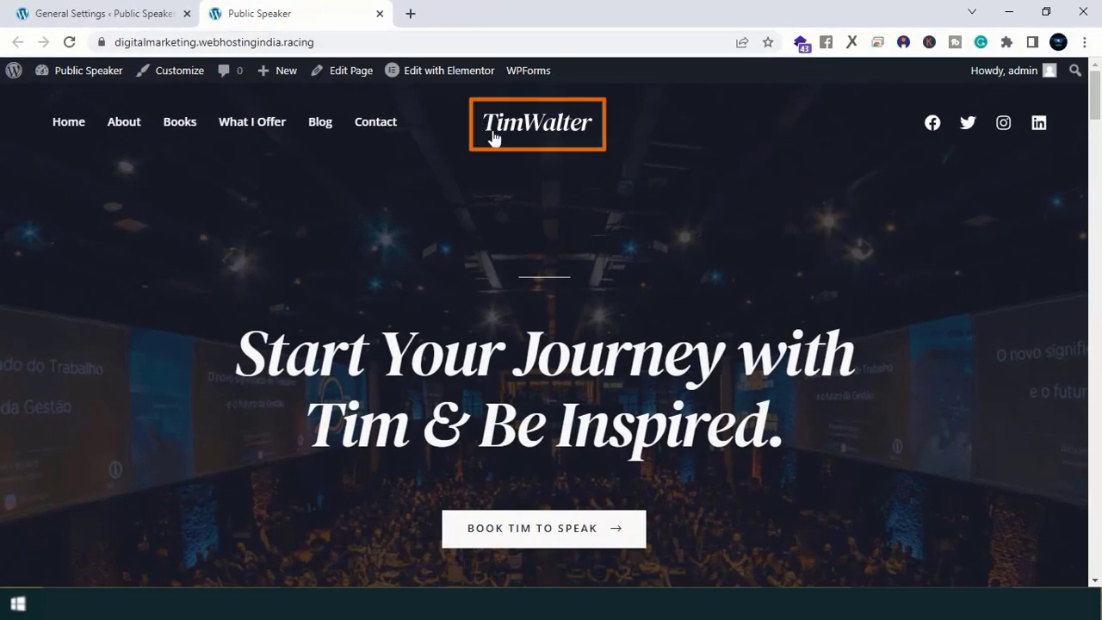
left_click_drag(606, 122, 487, 122)
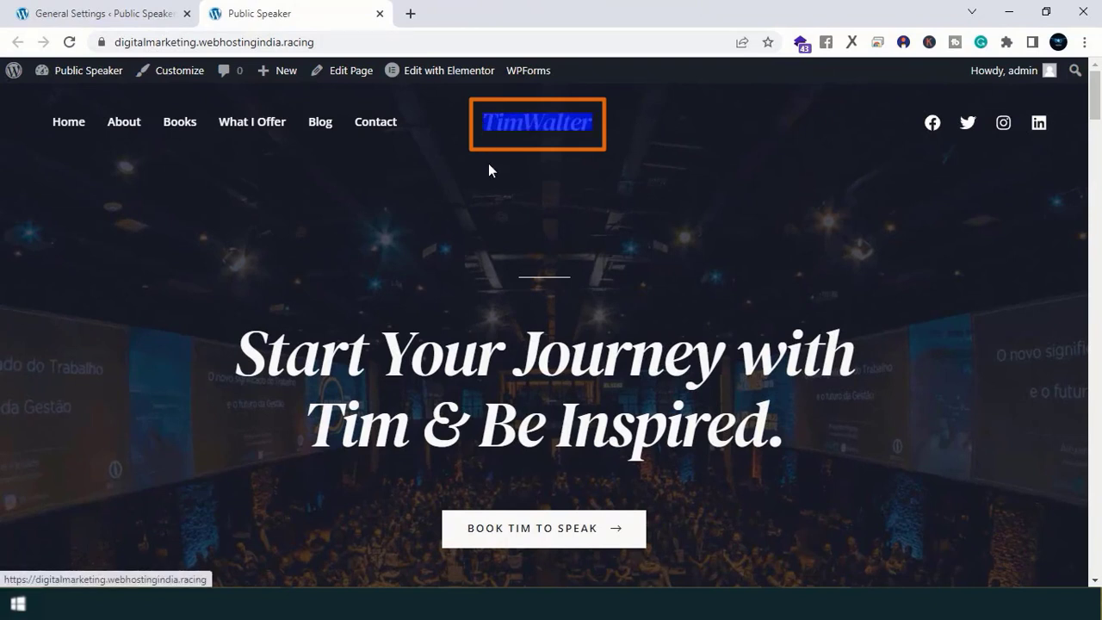
left_click(488, 163)
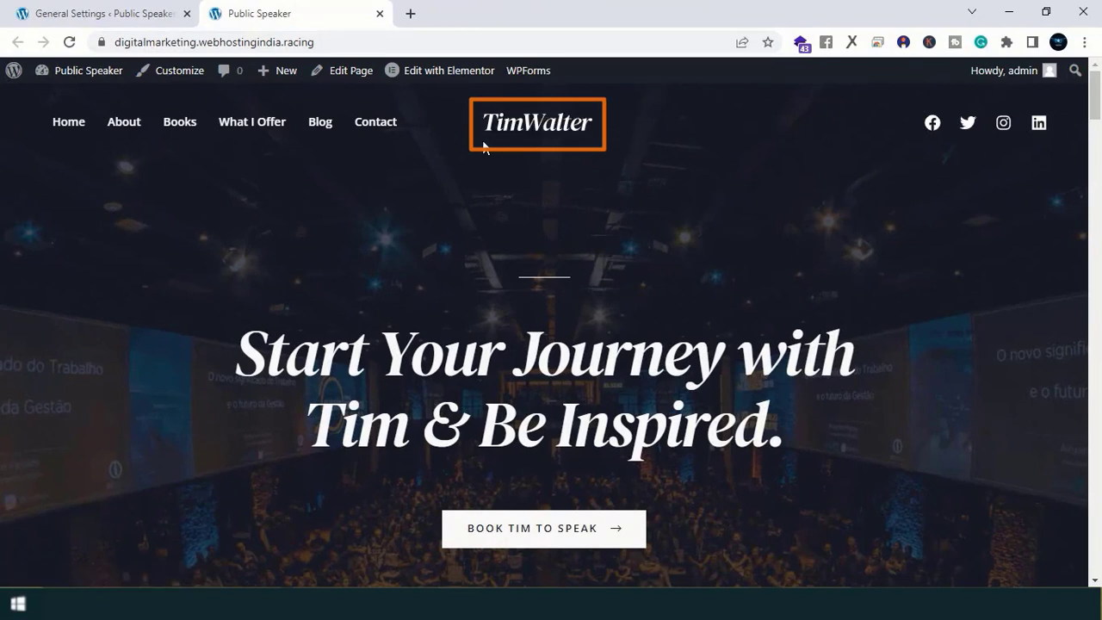
Step: Open the site Customizer in a new browser tab and bring up the transparent header's logo settings
right_click(182, 75)
left_click(209, 86)
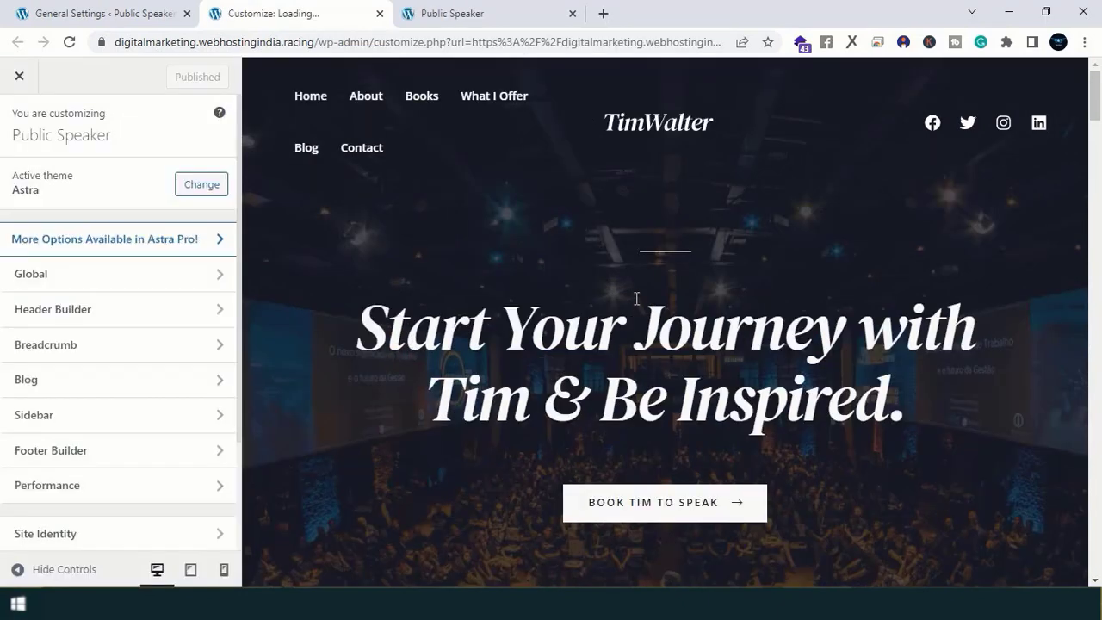
left_click(614, 93)
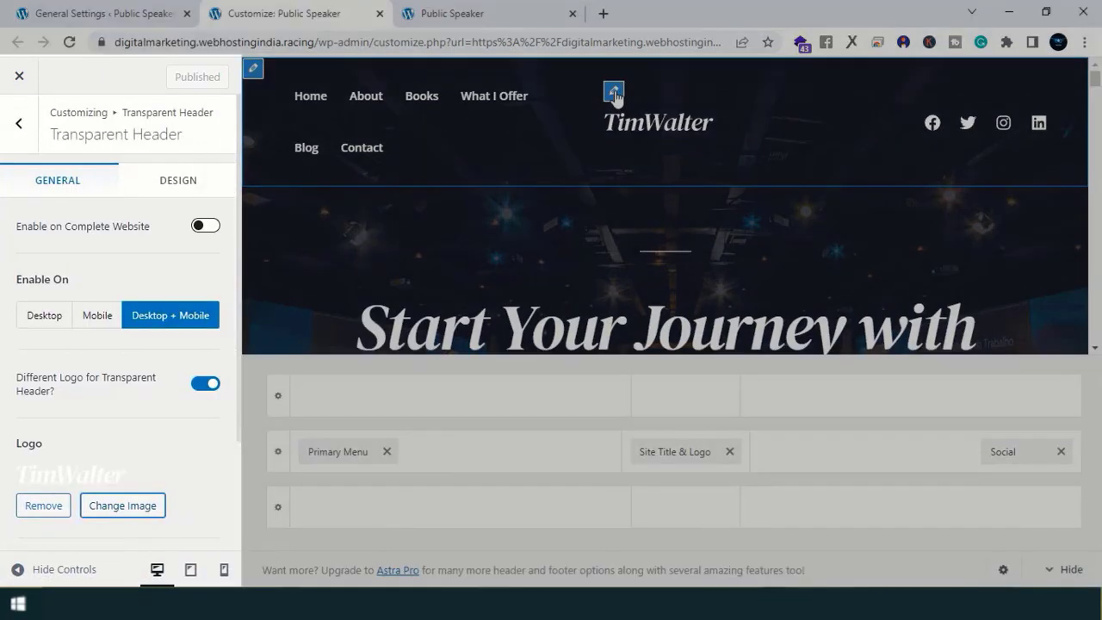
scroll(134, 337, "down", 2)
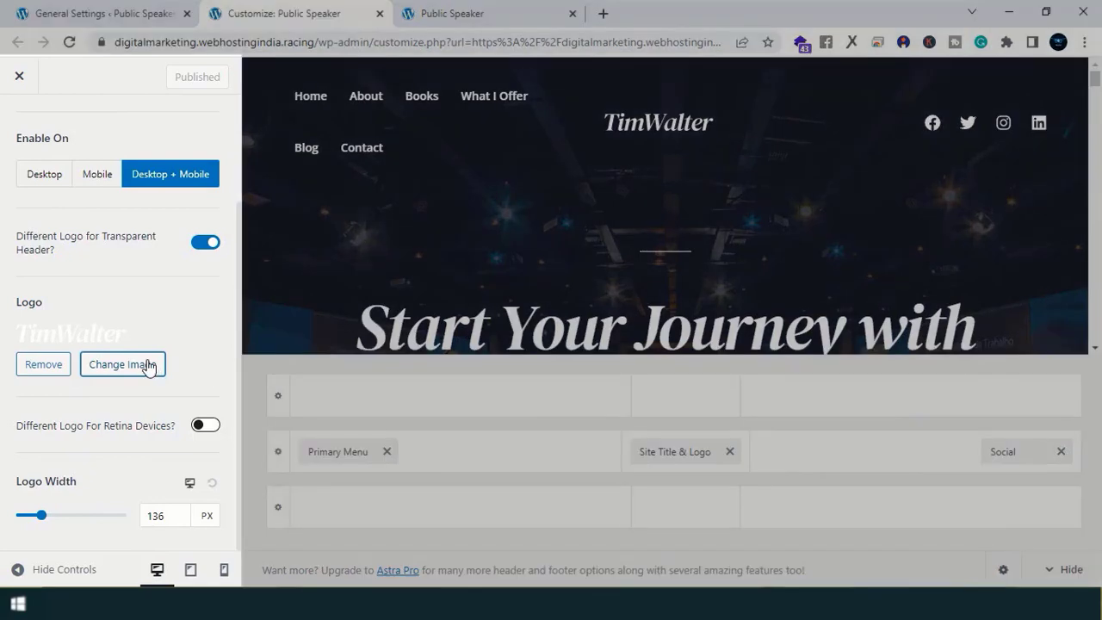
Step: Upload the white "Logo" image file and use it to replace the transparent header's logo
left_click(147, 365)
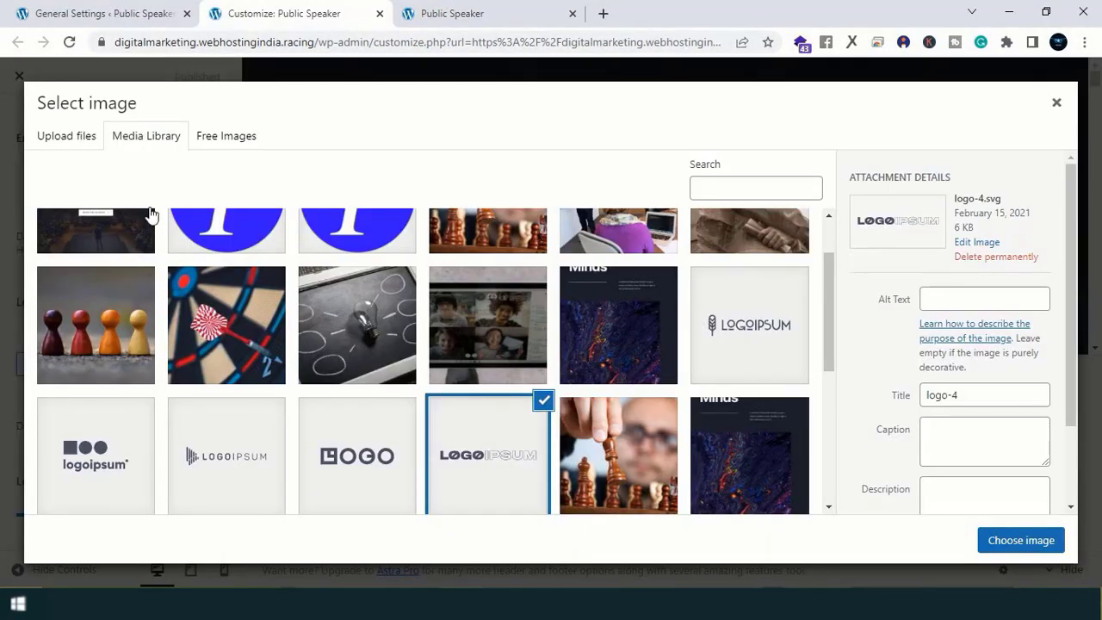
left_click(65, 137)
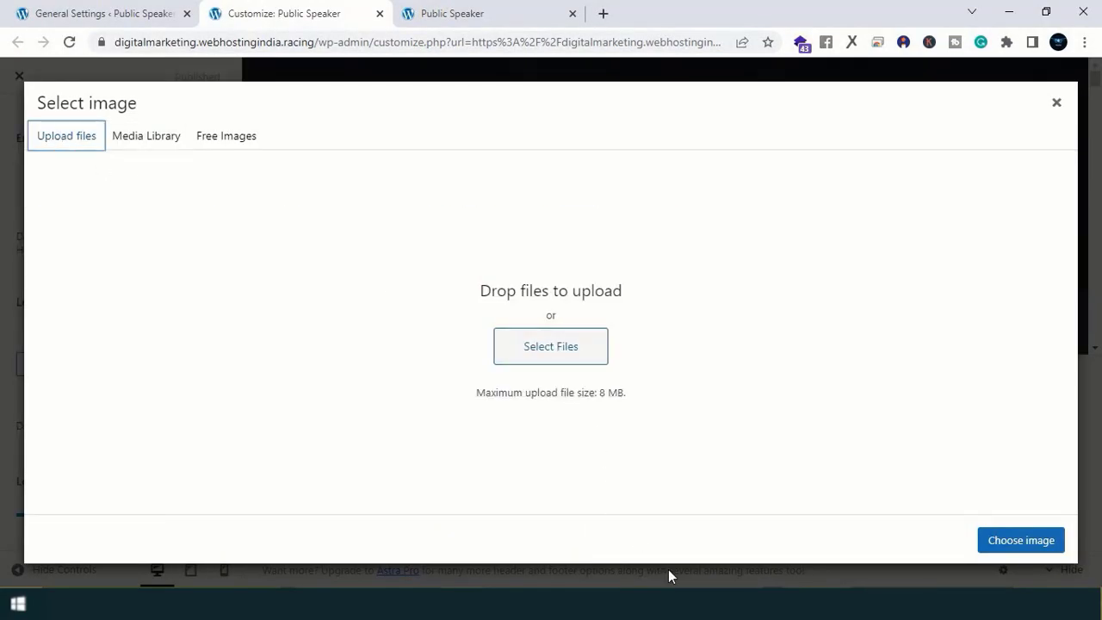
key("alt+Tab")
left_click_drag(198, 129, 566, 314)
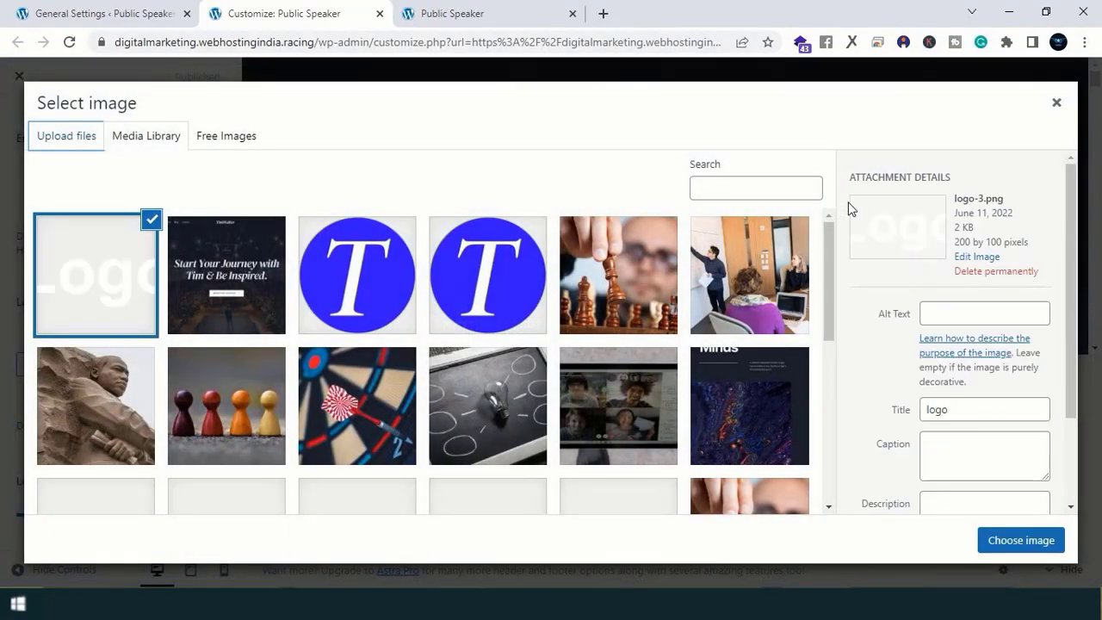
left_click(1016, 544)
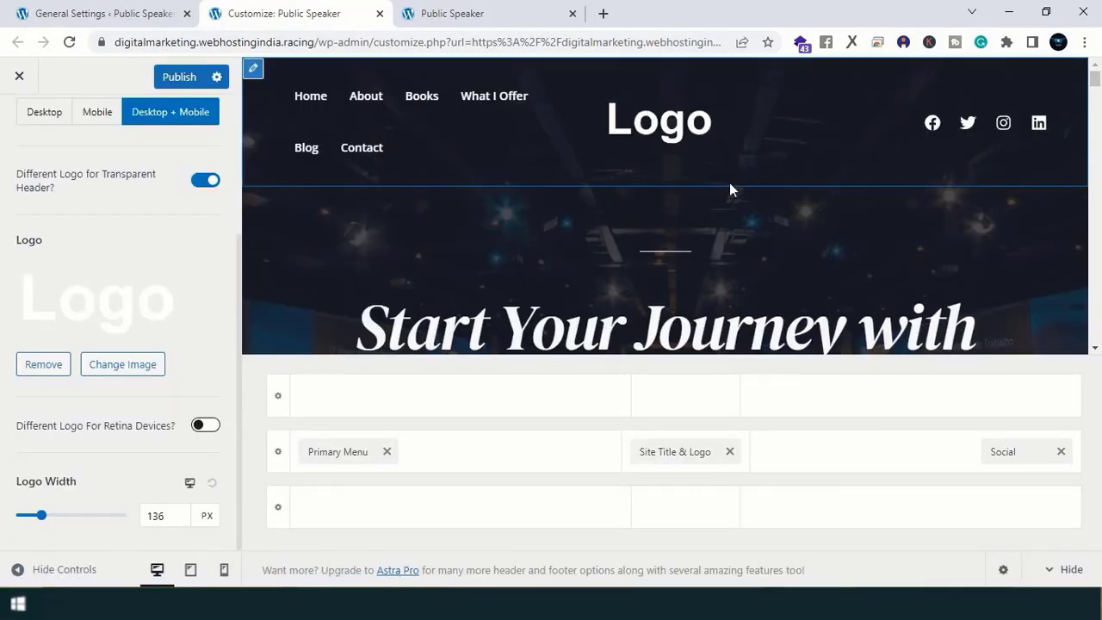
Step: Set the header logo width to 99 px, publish the change and switch to the live site
mouse_move(41, 515)
left_mouse_down()
mouse_move(86, 515)
mouse_move(35, 517)
left_mouse_up()
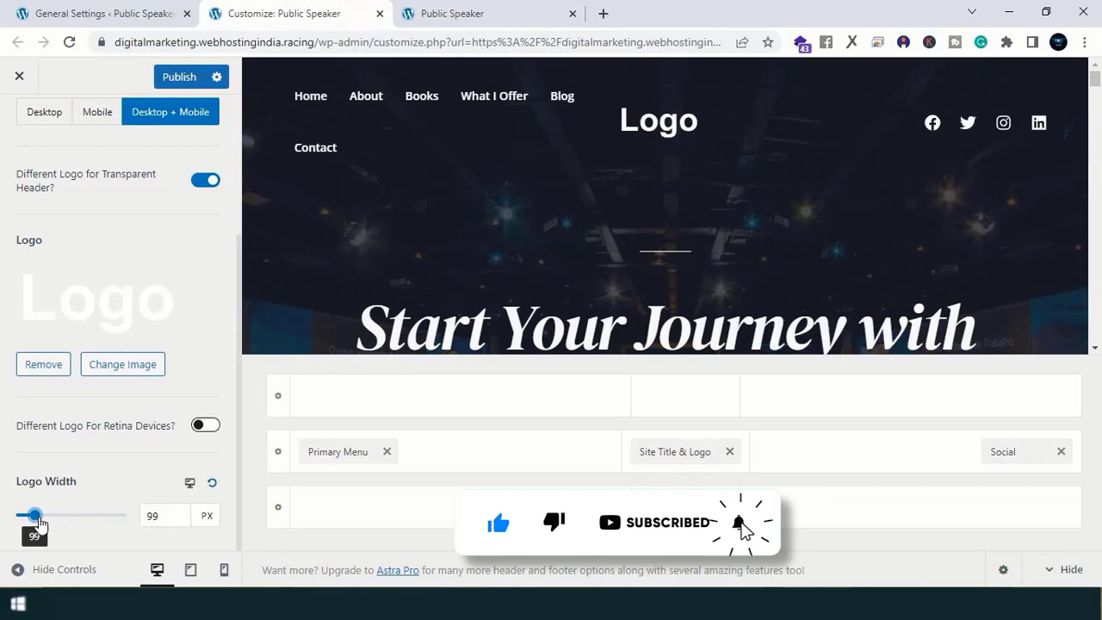
scroll(126, 185, "up", 2)
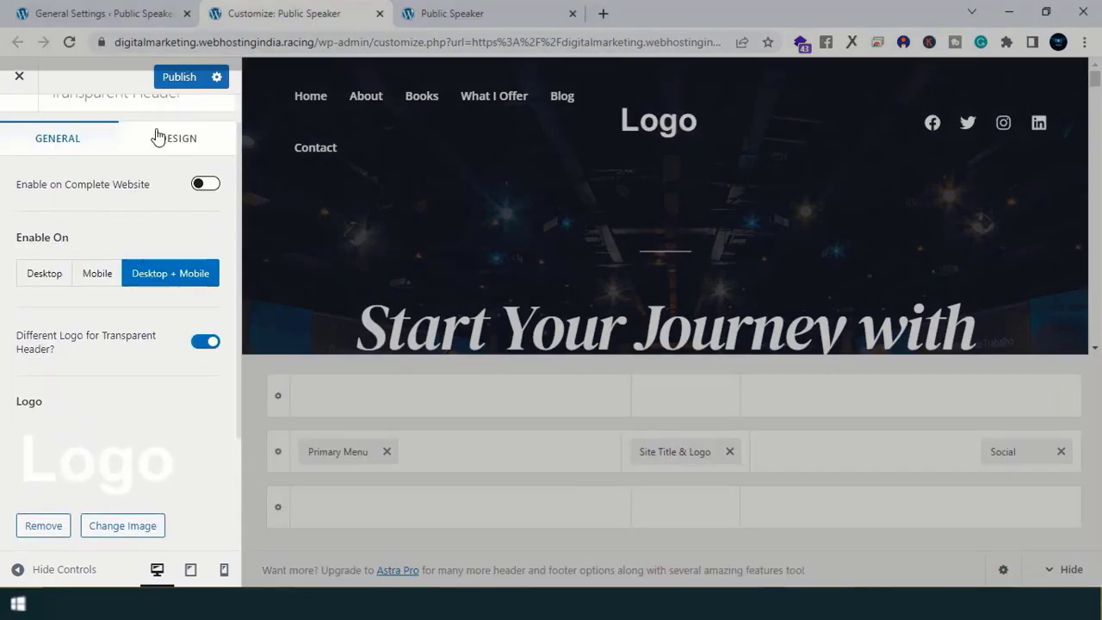
left_click(177, 79)
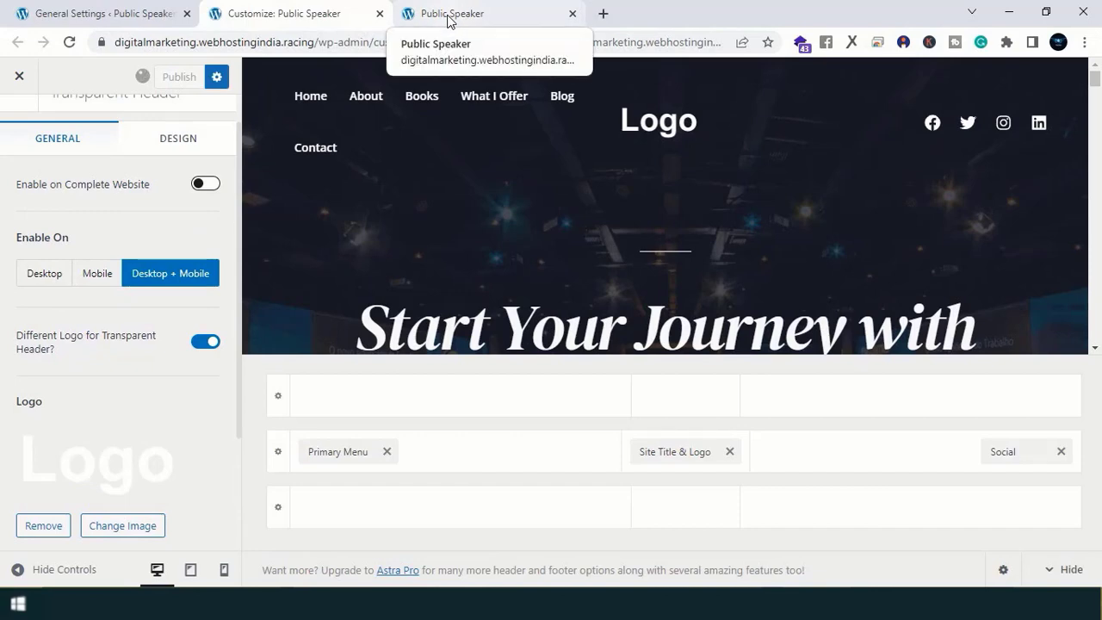
left_click(449, 16)
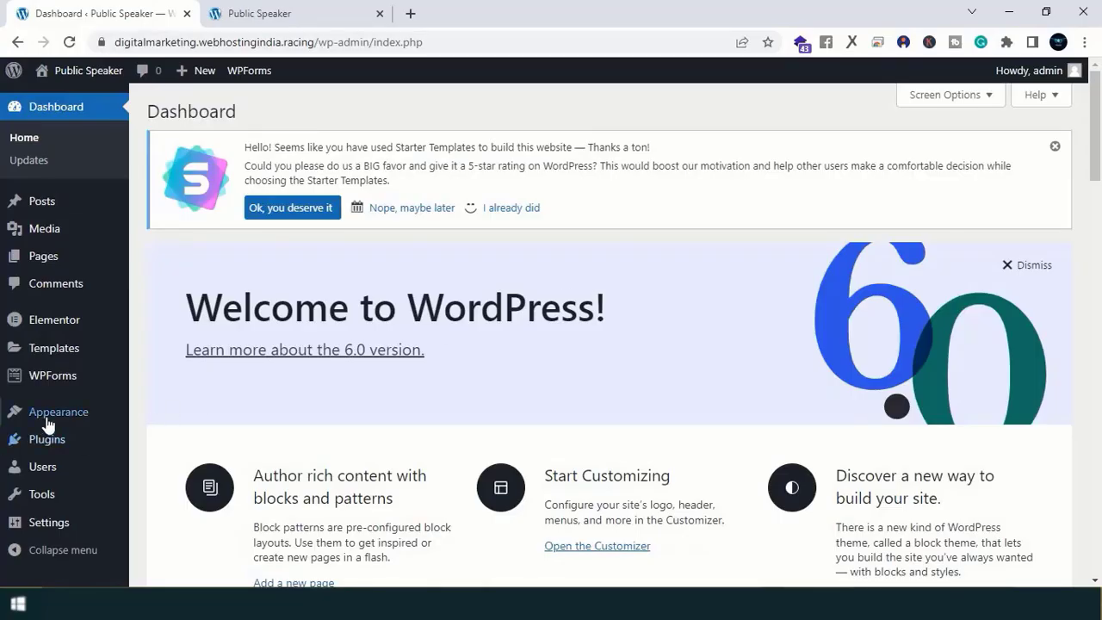
Step: Open the Menus settings and load "Primary Manu (Primary Menu)" for editing to review its items
mouse_move(50, 415)
left_click(172, 473)
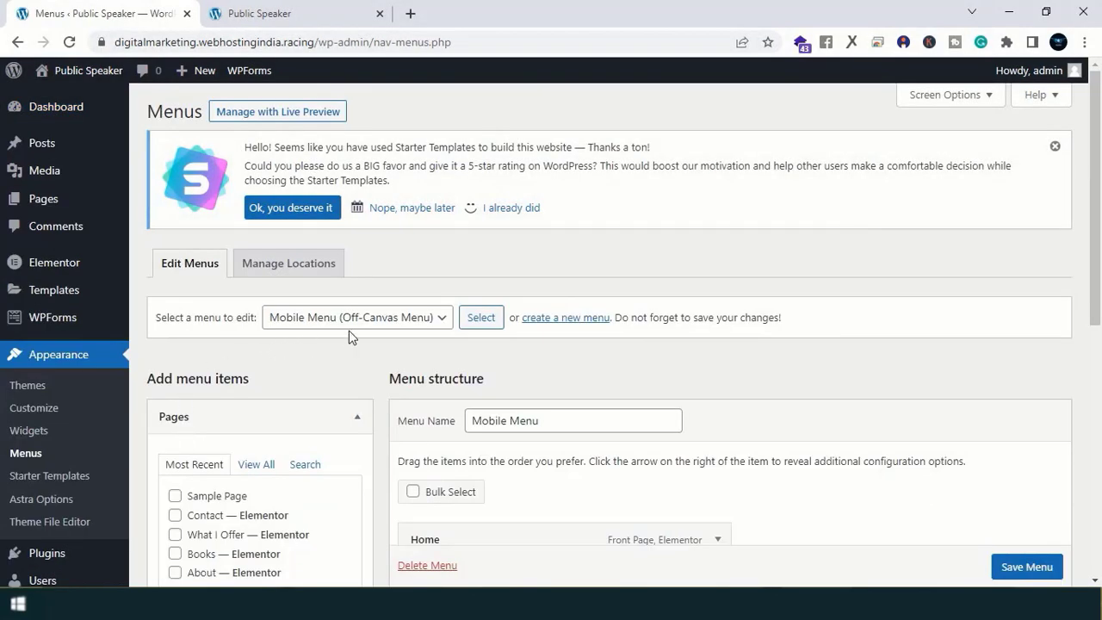
left_click(351, 325)
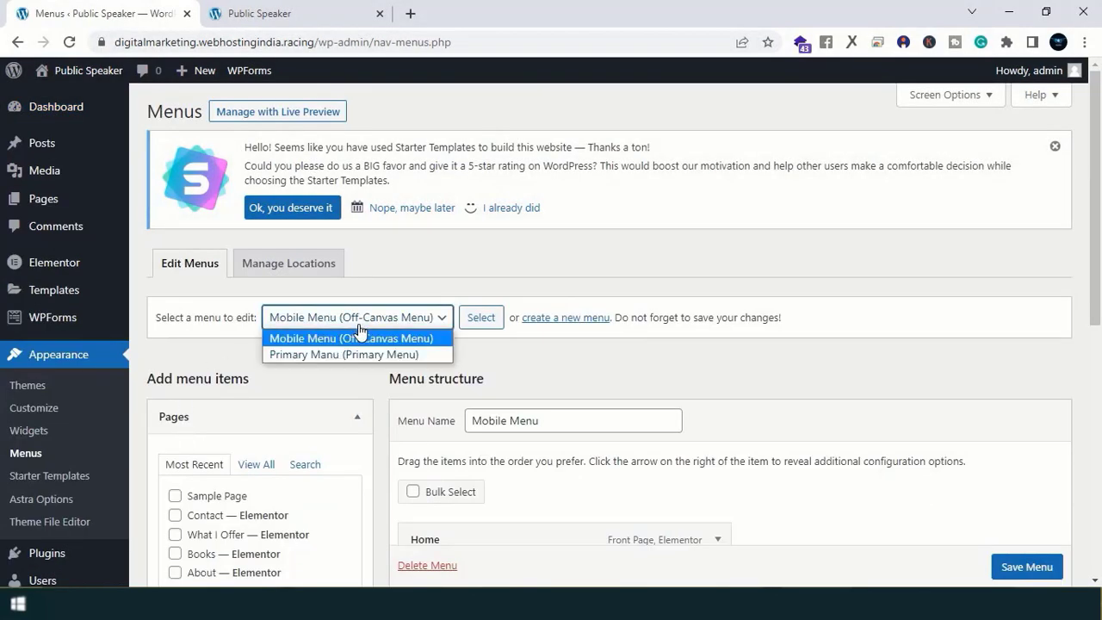
left_click(357, 354)
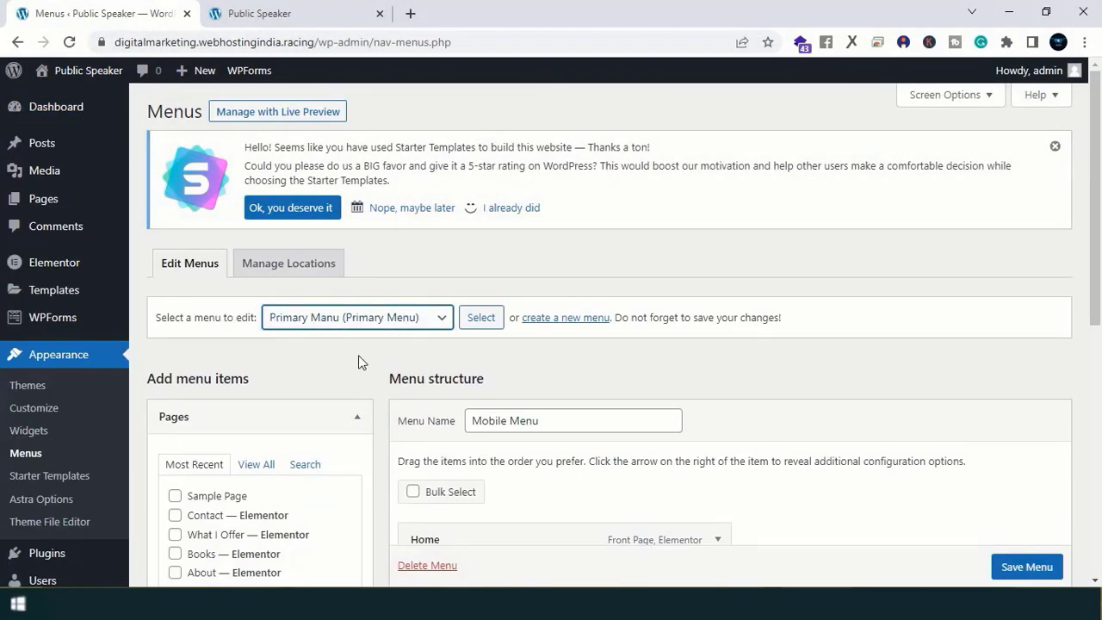
left_click(482, 318)
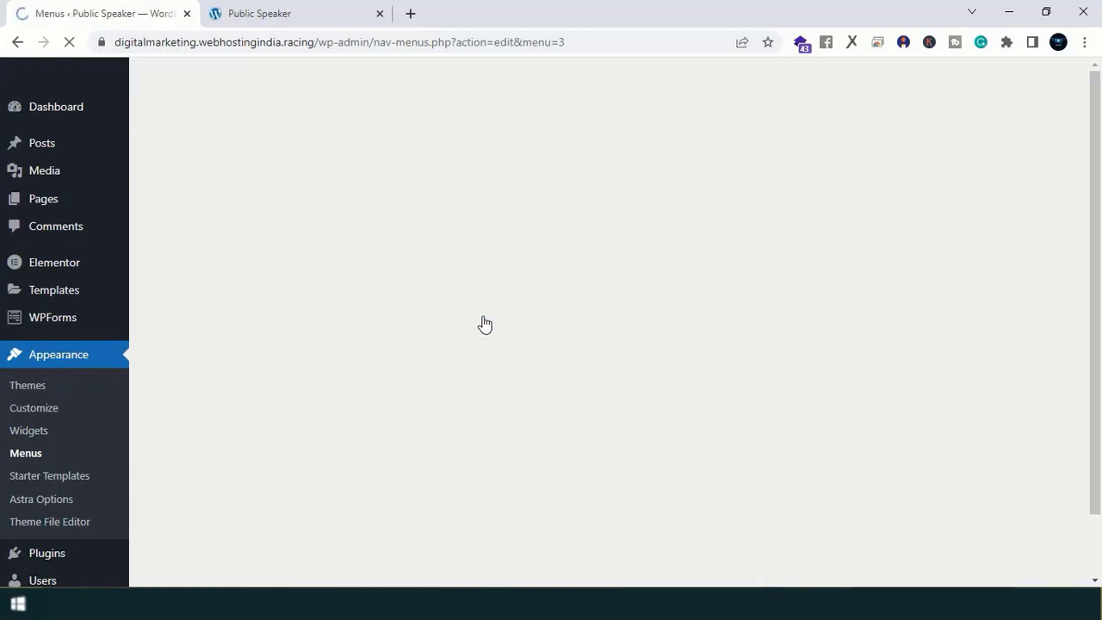
scroll(485, 323, "down", 3)
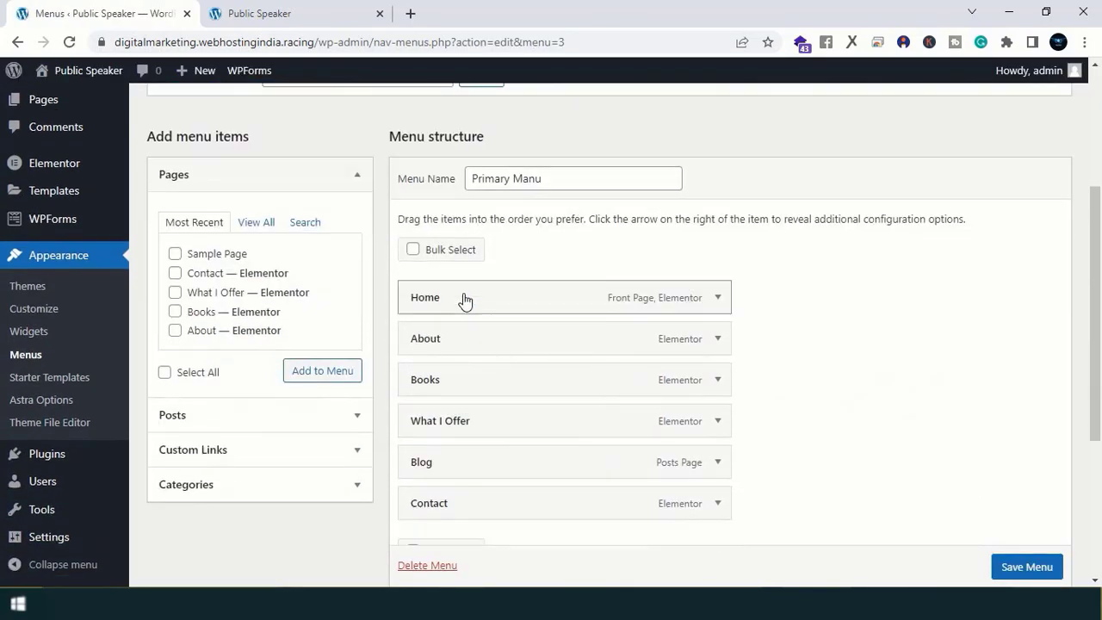
scroll(463, 298, "down", 1)
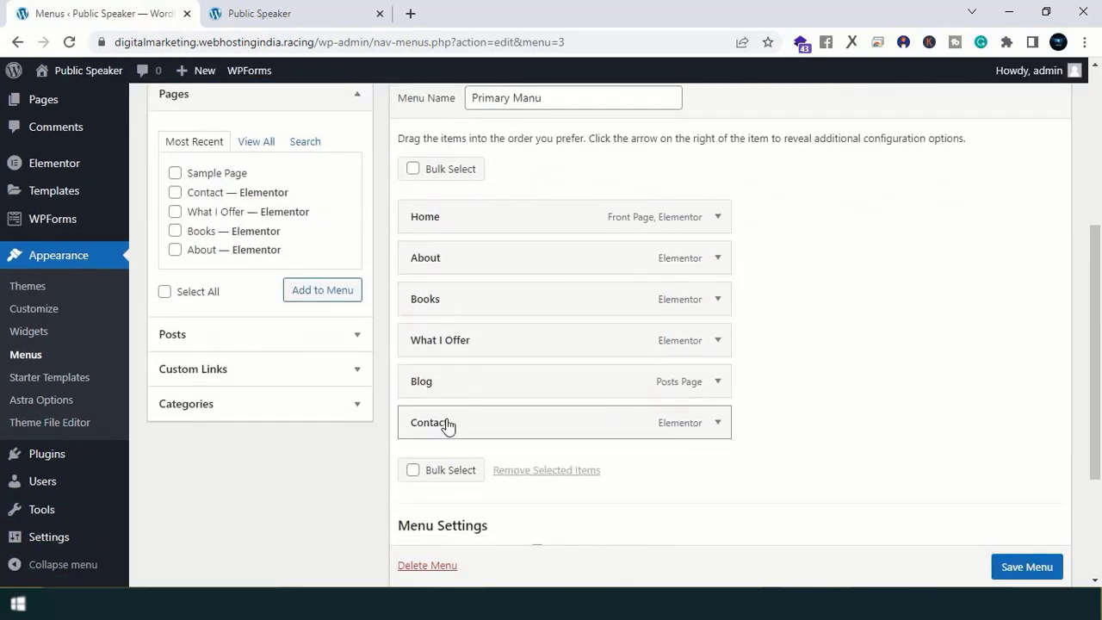
Step: Compare with the live site's menu, move Blog directly below About and What I Offer above Books, and save the menu
left_click(291, 24)
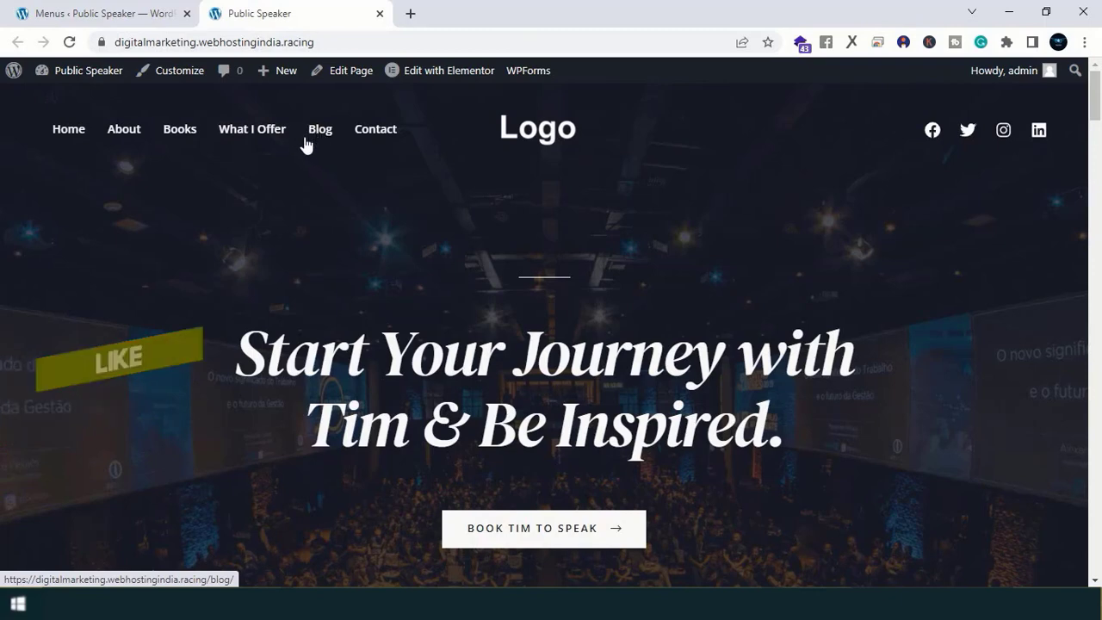
left_click(130, 17)
left_click_drag(422, 387, 424, 302)
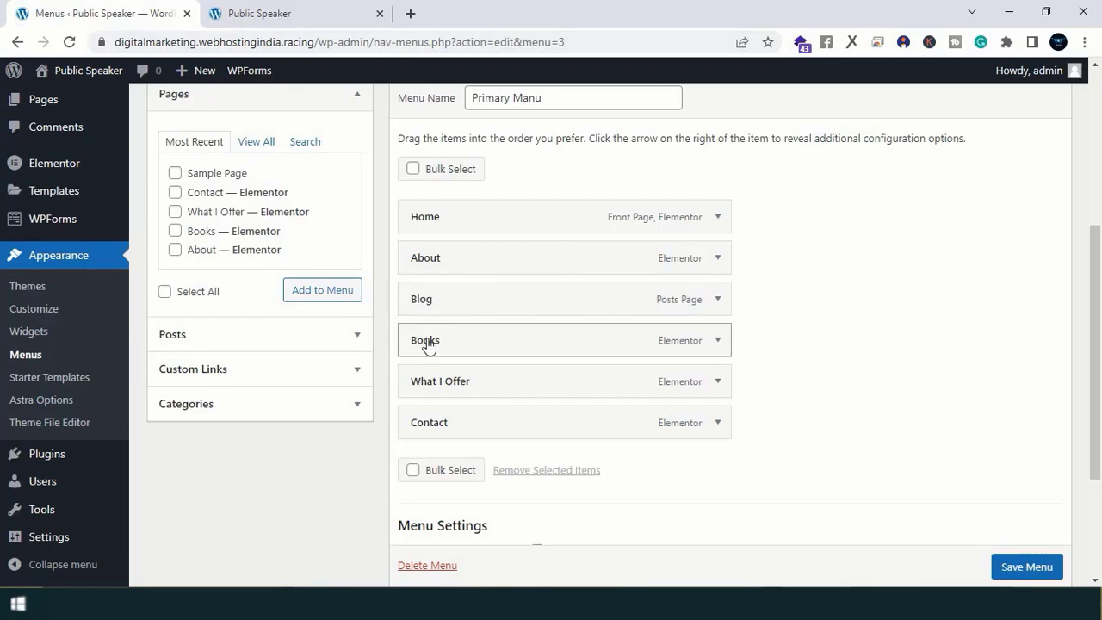
left_click_drag(424, 397, 415, 346)
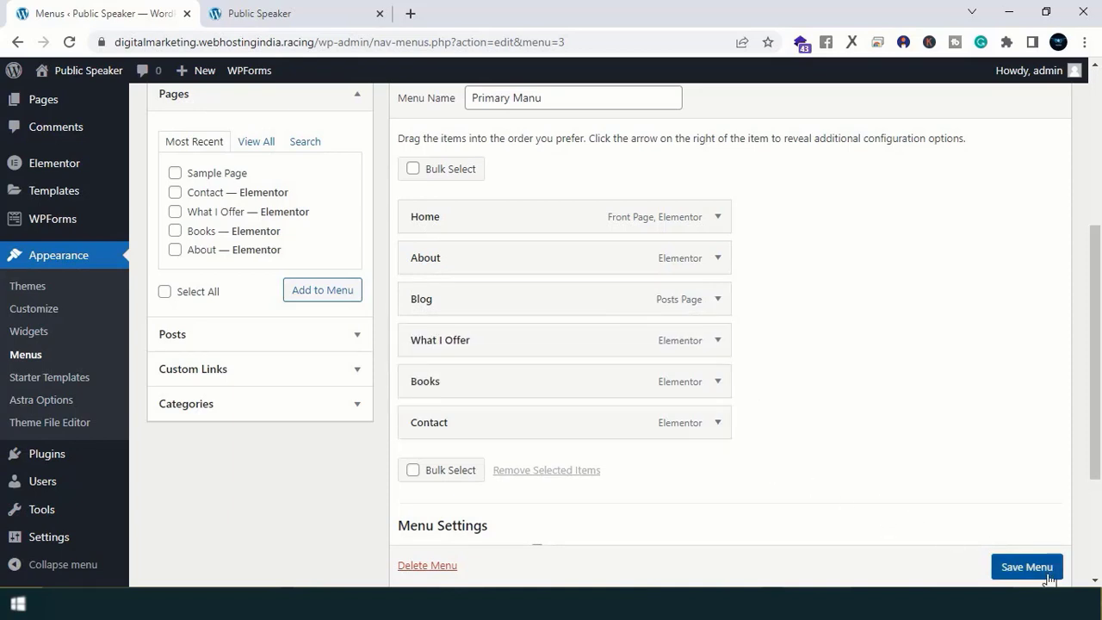
scroll(990, 564, "down", 1)
left_click(1019, 560)
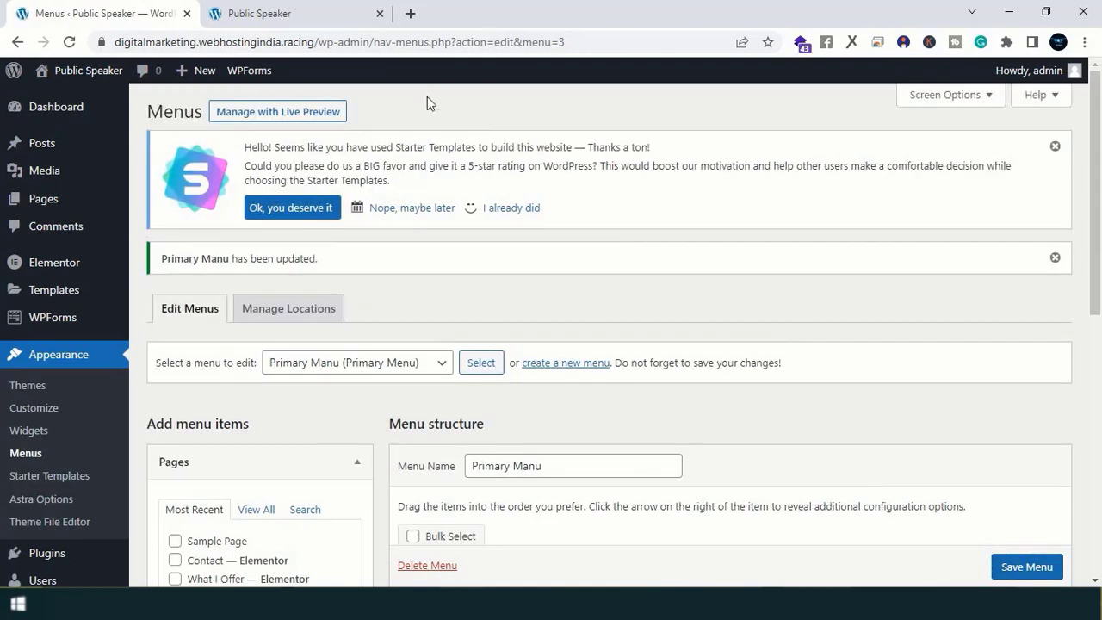
Step: Reload the live site to check the order of the header menu items
left_click(312, 14)
left_click(69, 42)
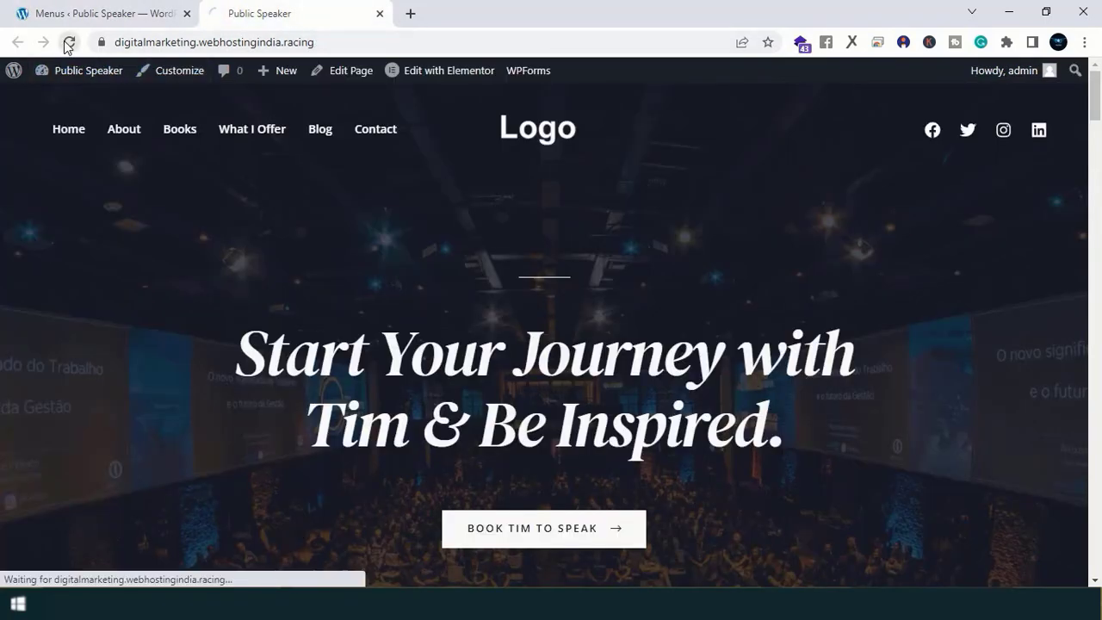